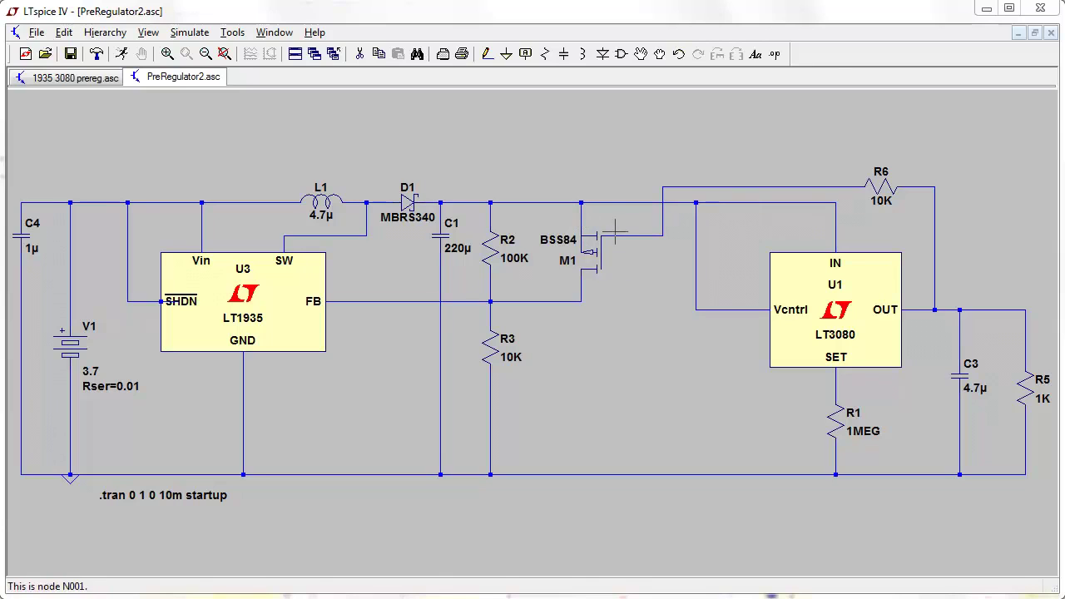
{"action": "left_click", "coordinate": [76, 79]}
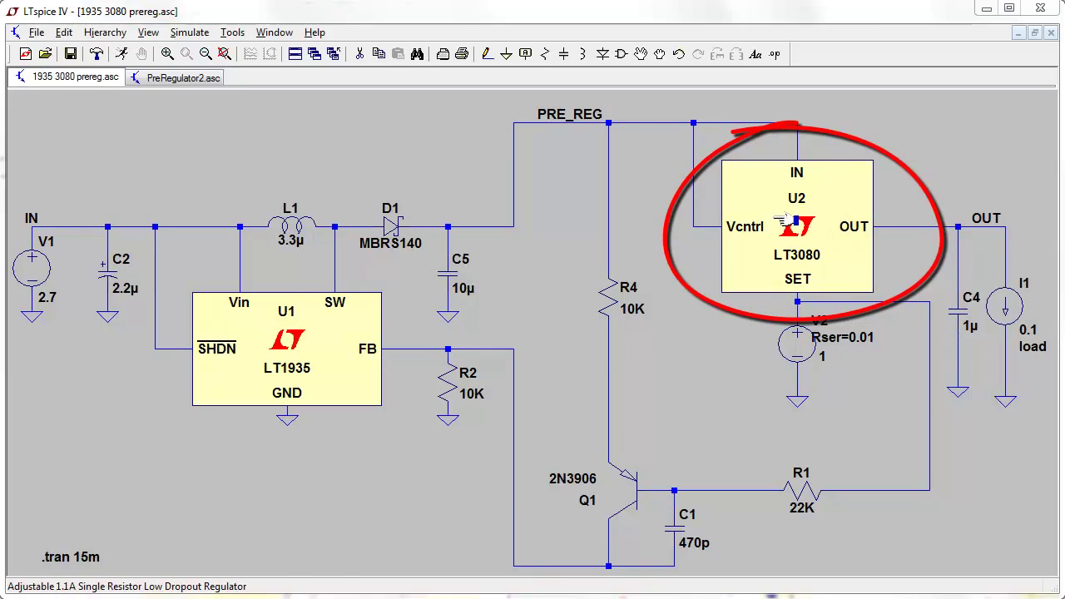
Step: Move the PRE_REG net label onto the boost output wire that feeds the LT3080
{"action": "left_click", "coordinate": [556, 108]}
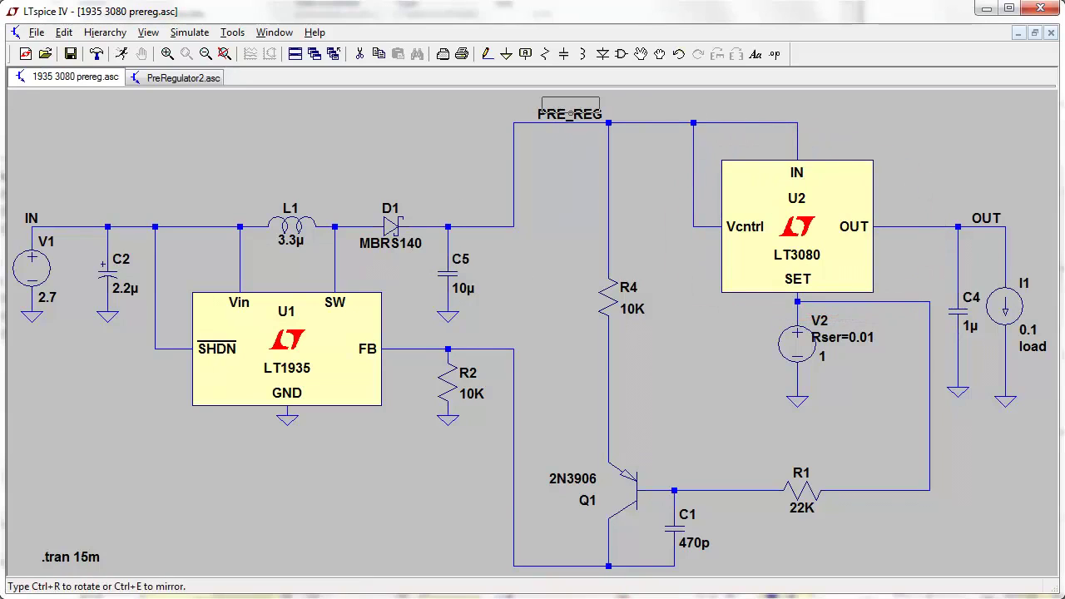
{"action": "left_click", "coordinate": [569, 114]}
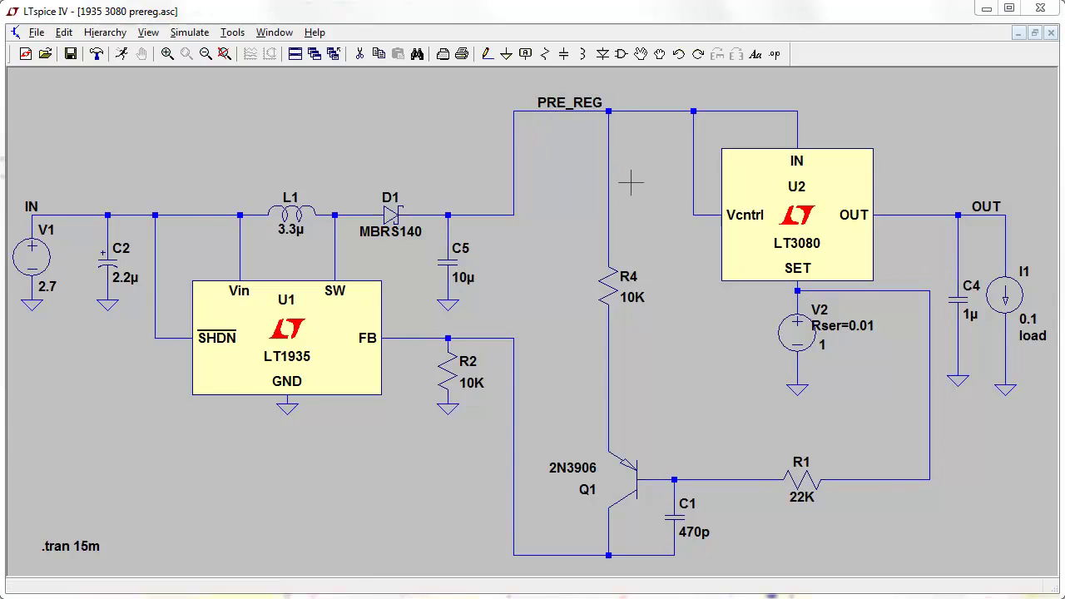
Step: Keep the transient simulation command at a 15m stop time
{"action": "left_click", "coordinate": [180, 34]}
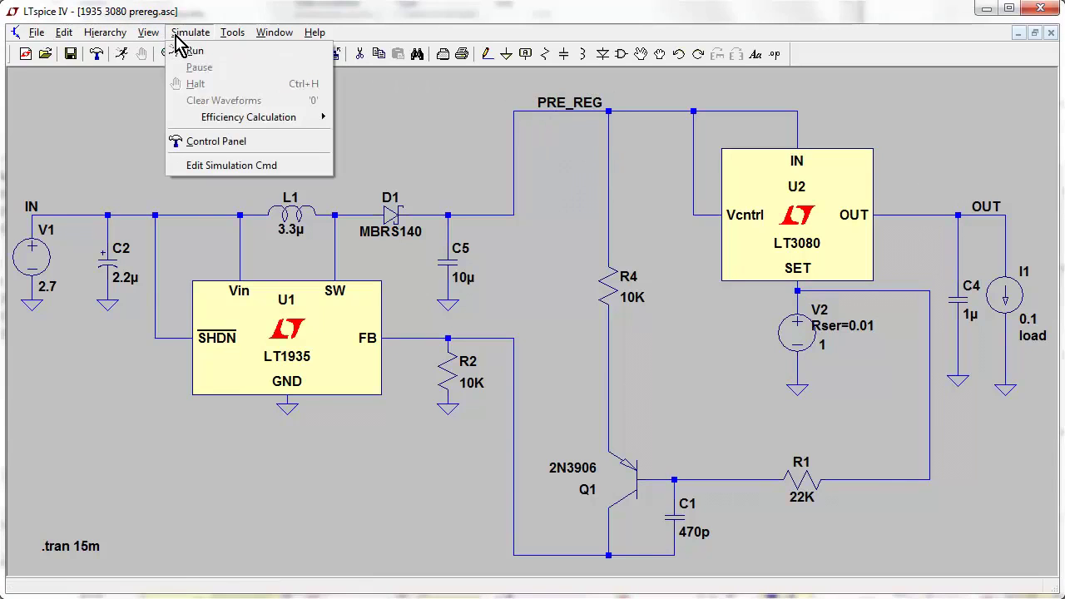
{"action": "left_click", "coordinate": [232, 165]}
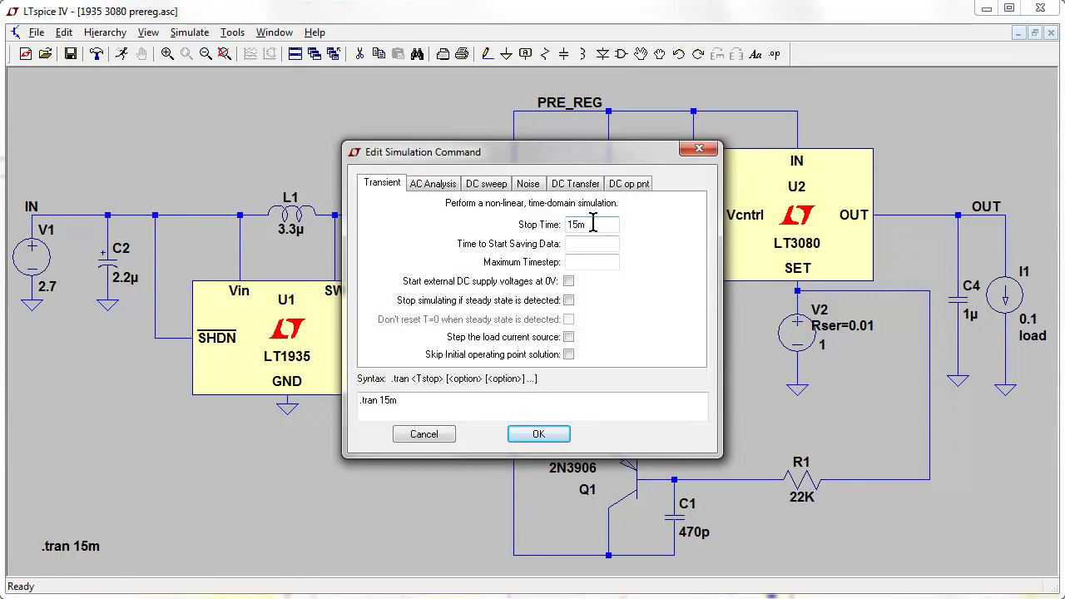
{"action": "left_click", "coordinate": [541, 435]}
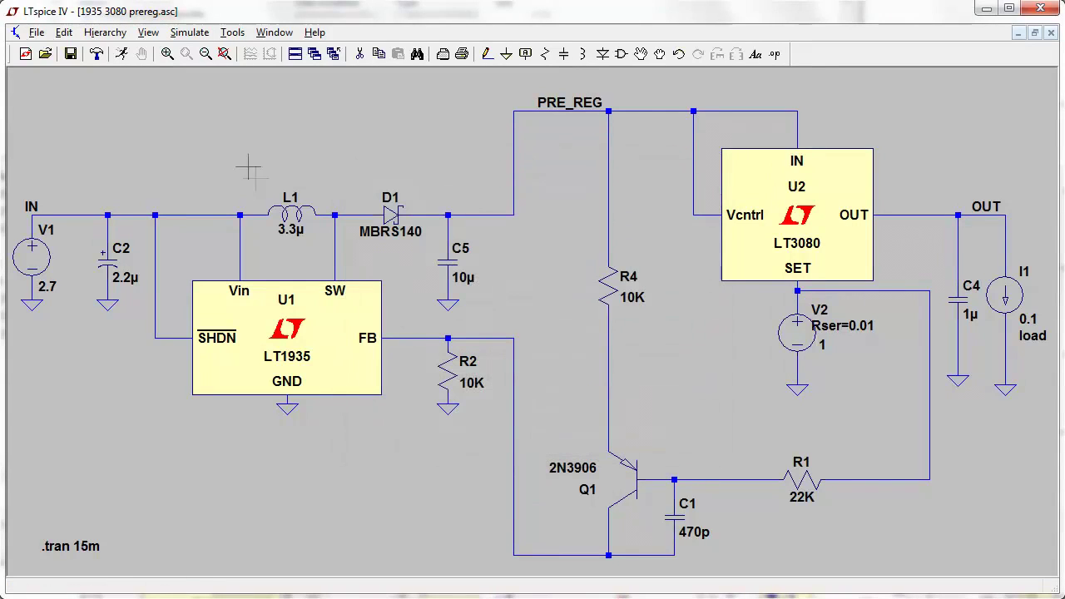
Step: Run the simulation and plot V(out) and V(pre_reg)
{"action": "left_click", "coordinate": [122, 55]}
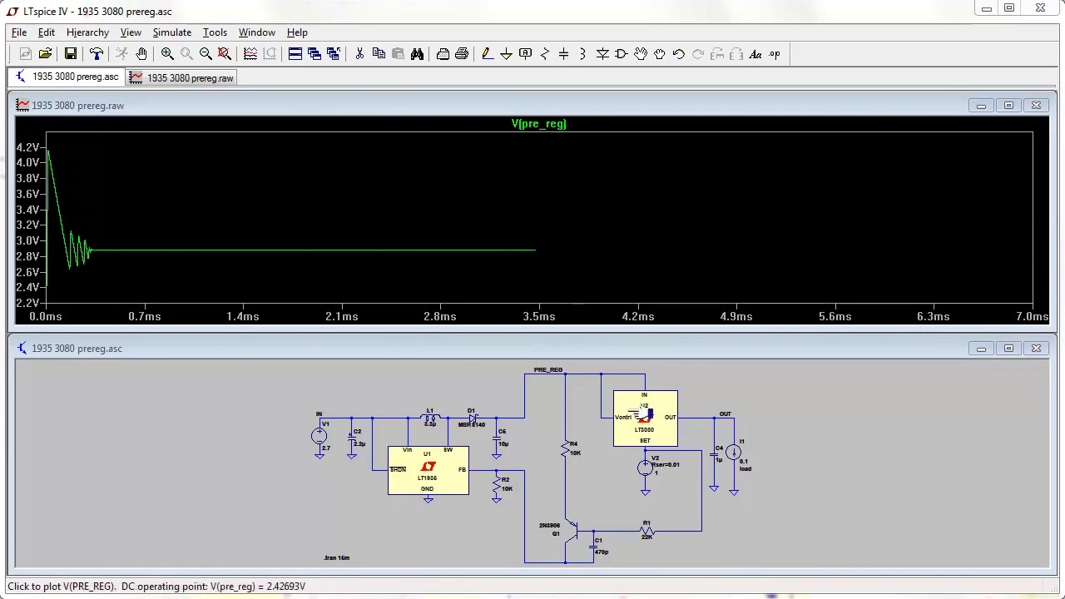
{"action": "left_click", "coordinate": [698, 416]}
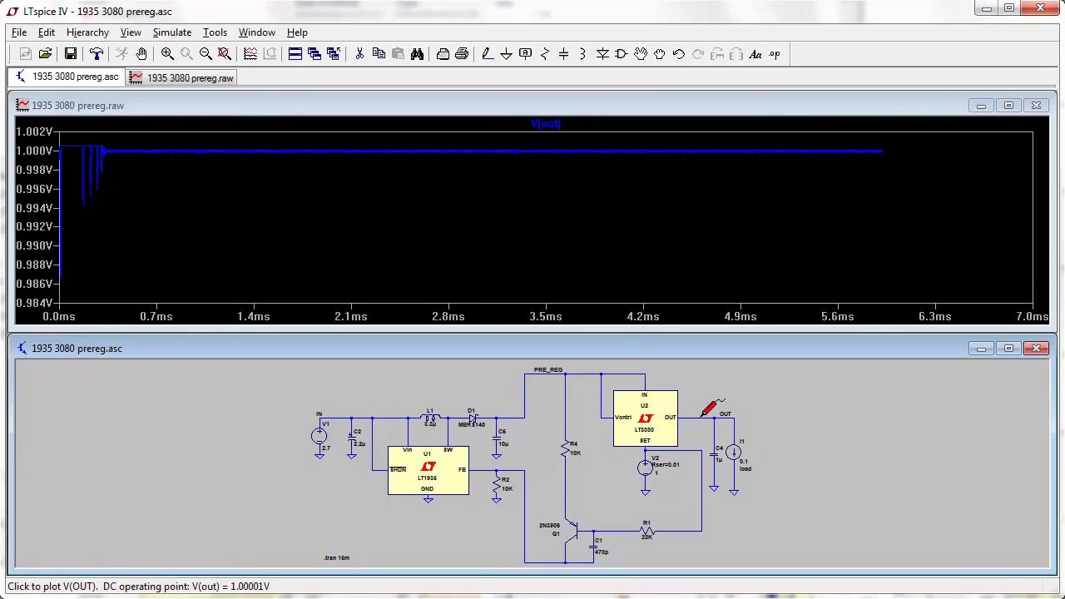
{"action": "left_click", "coordinate": [582, 375]}
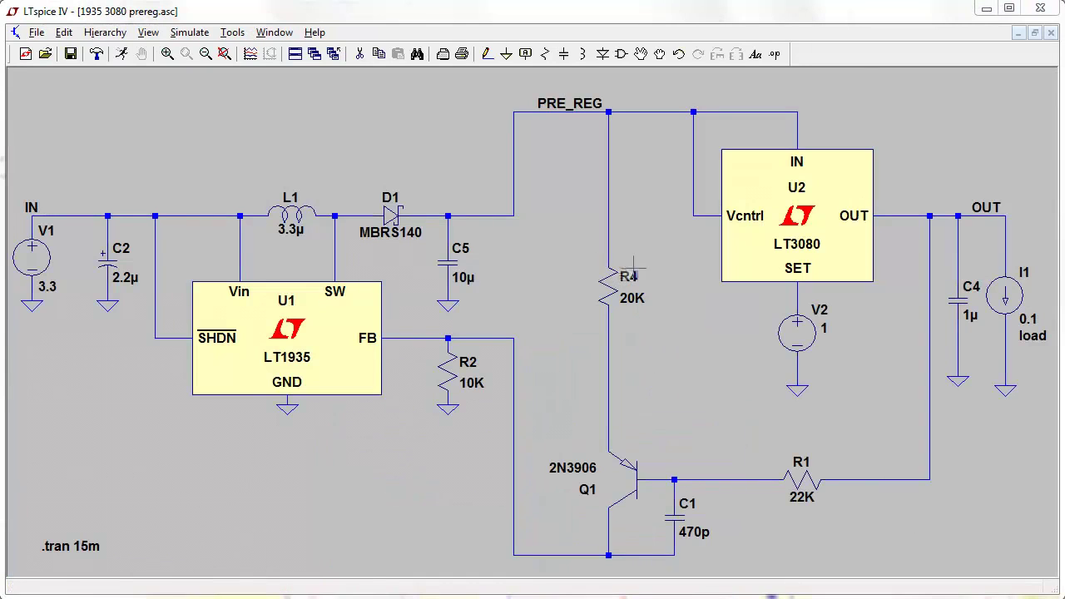
Step: Rerun, plot V(pre_reg), zoom to about 268–388 µs, and add V(out)
{"action": "left_click", "coordinate": [122, 55]}
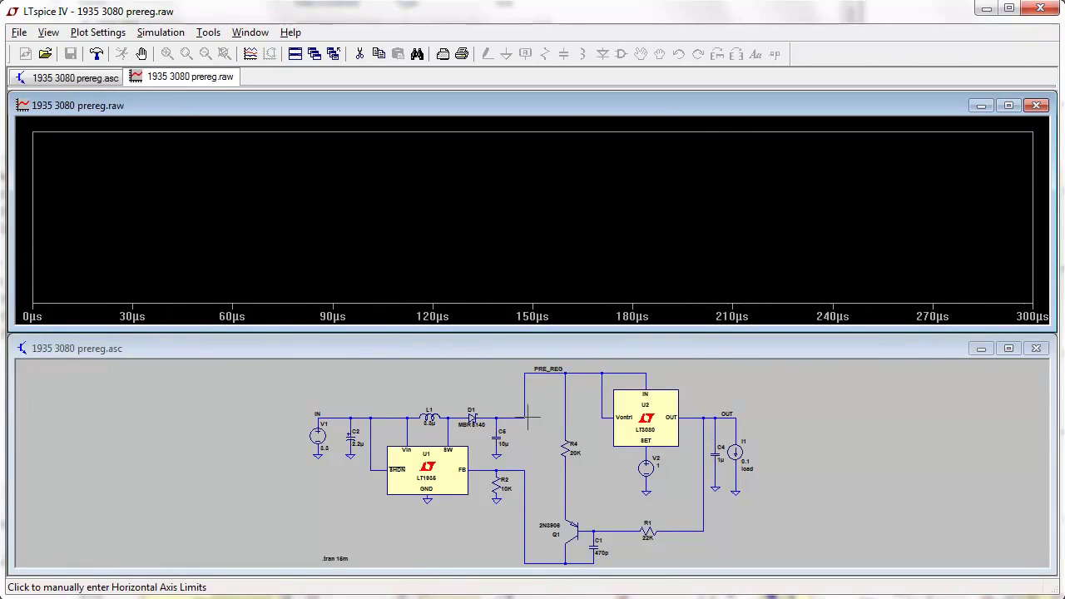
{"action": "left_click", "coordinate": [528, 413]}
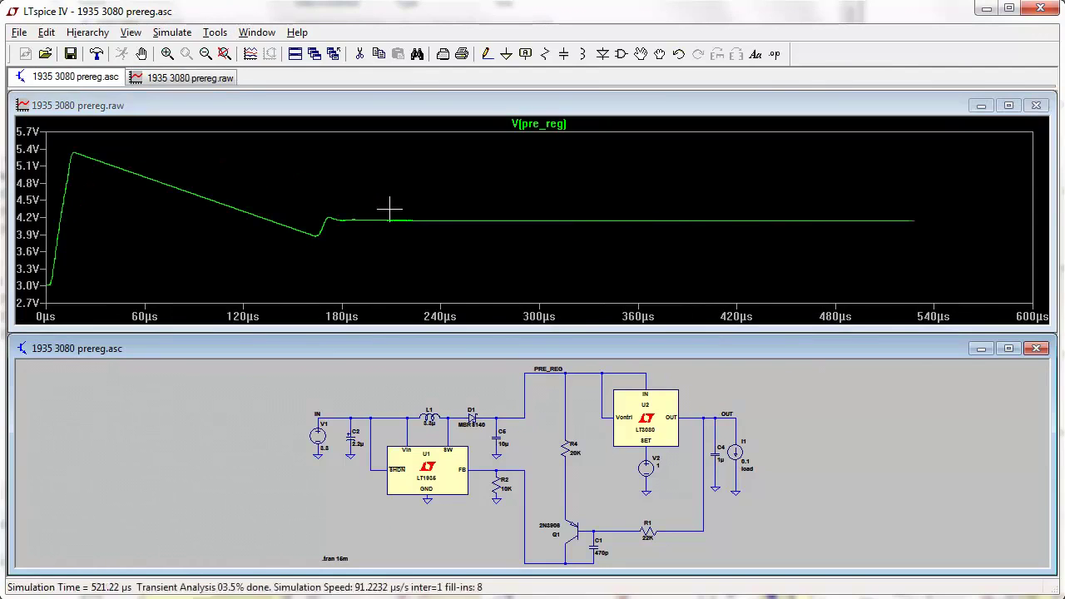
{"action": "left_click", "coordinate": [503, 231]}
{"action": "left_click_drag", "start_coordinate": [487, 208], "coordinate": [686, 241]}
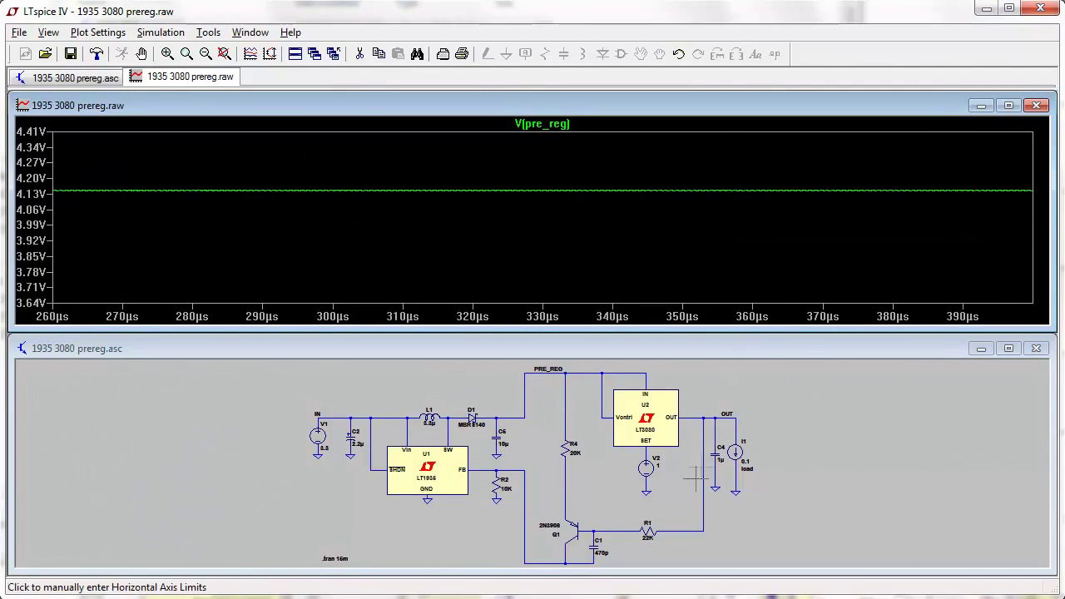
{"action": "left_click", "coordinate": [691, 420]}
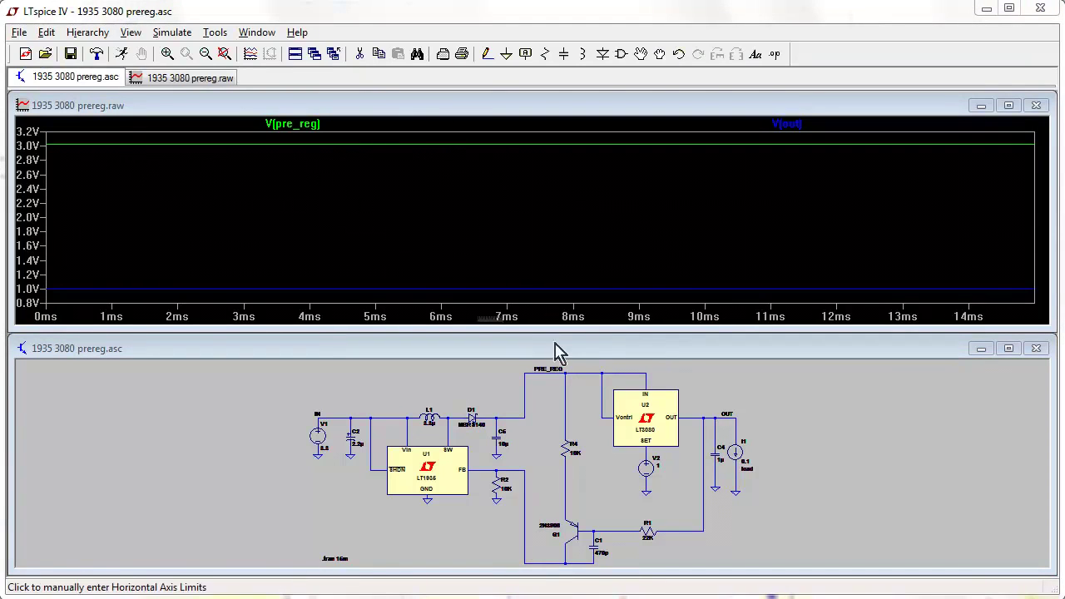
Step: Change R4's value to 20K
{"action": "right_click", "coordinate": [565, 456]}
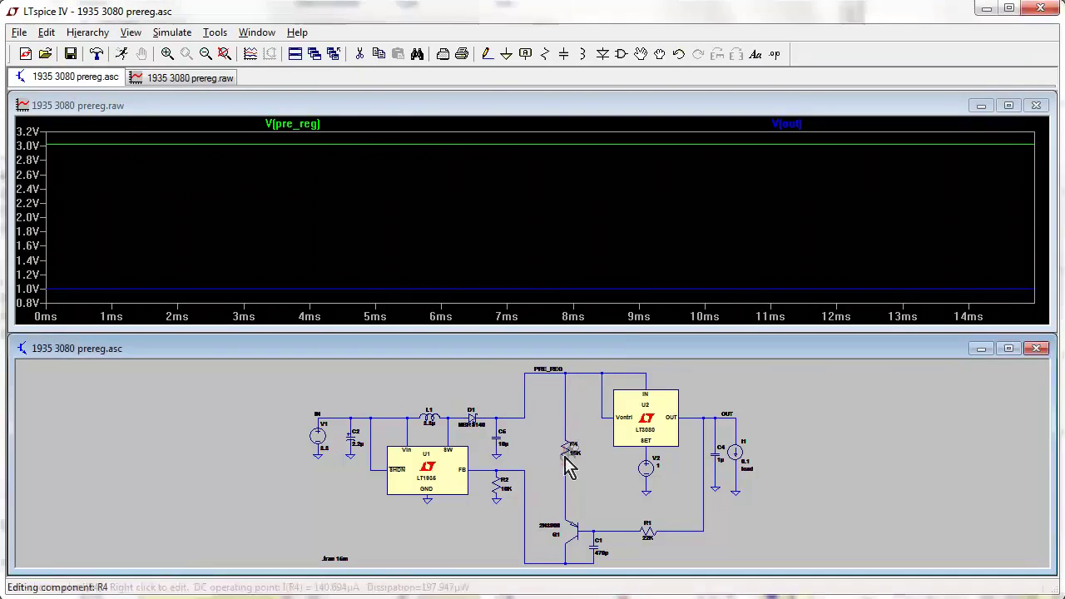
{"action": "type", "text": "20K"}
{"action": "key", "text": "Return"}
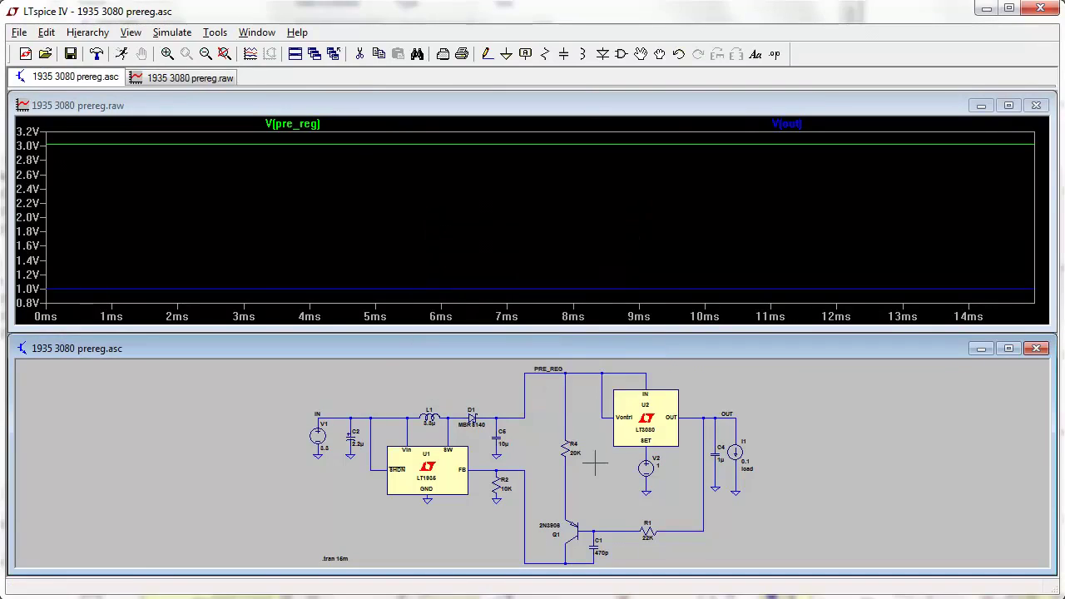
Step: Rerun, plot V(pre_reg) zoomed to fit the whole trace, then halt the simulation
{"action": "left_click", "coordinate": [121, 54]}
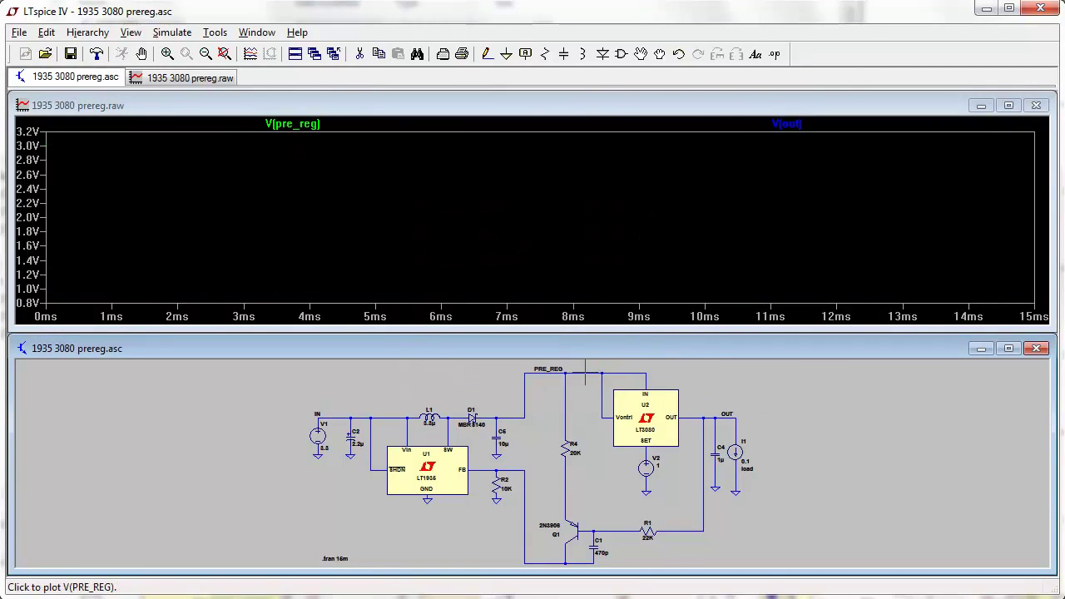
{"action": "left_click", "coordinate": [586, 372]}
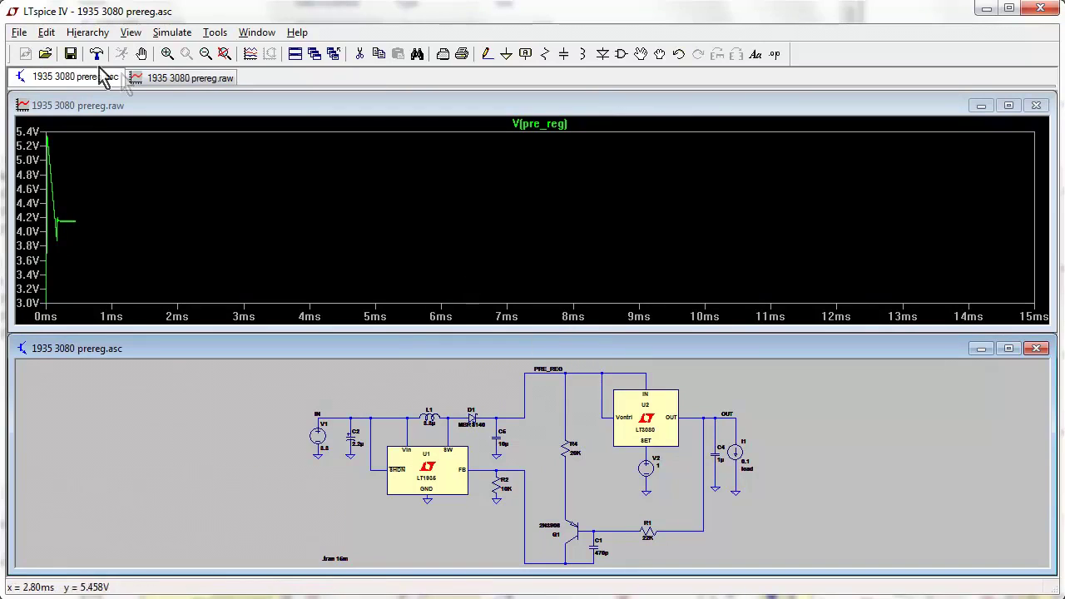
{"action": "right_click", "coordinate": [230, 160]}
{"action": "left_click", "coordinate": [324, 206]}
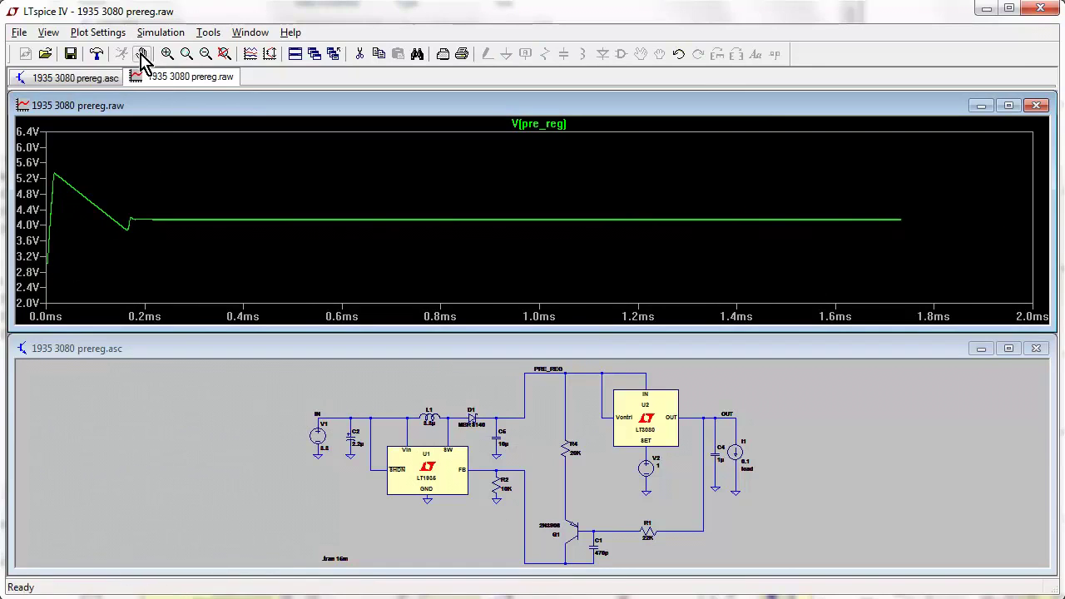
{"action": "left_click", "coordinate": [141, 53]}
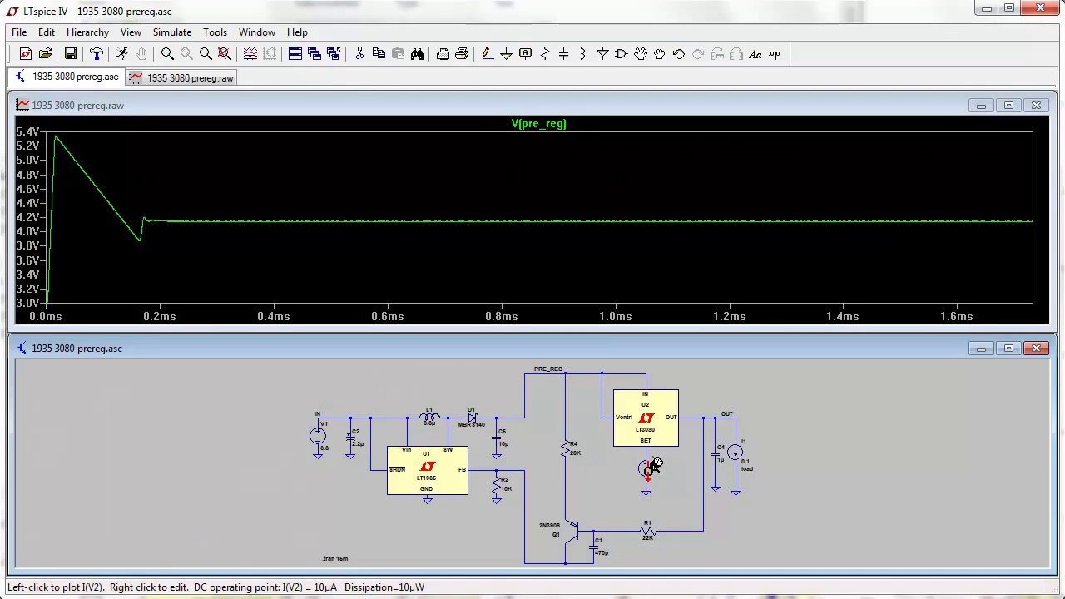
Step: Change V1's DC value from 3.3 V to 5 V
{"action": "right_click", "coordinate": [325, 429]}
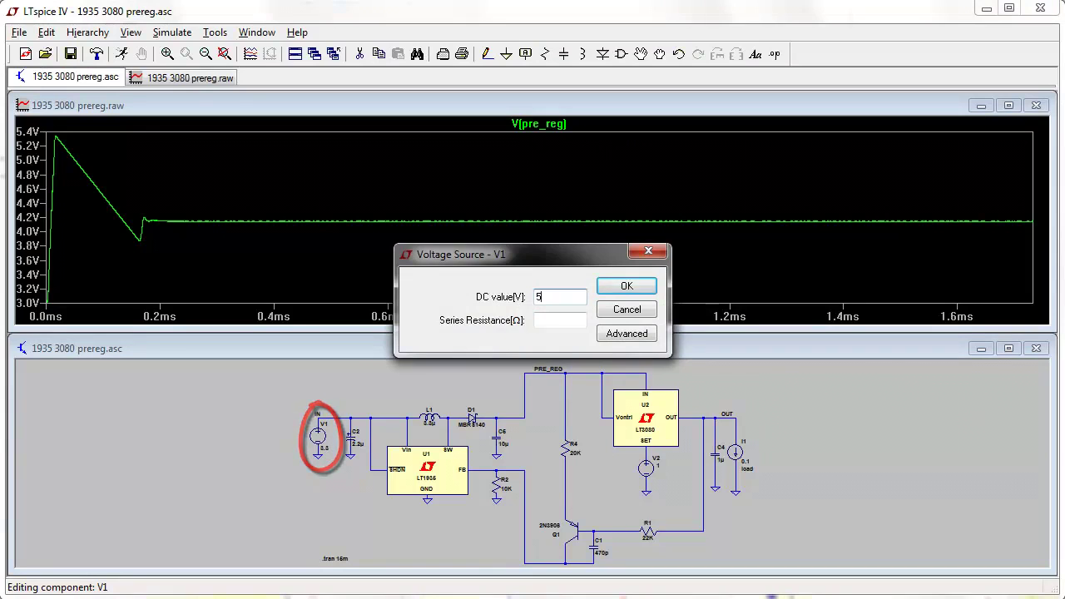
{"action": "key", "text": "Return"}
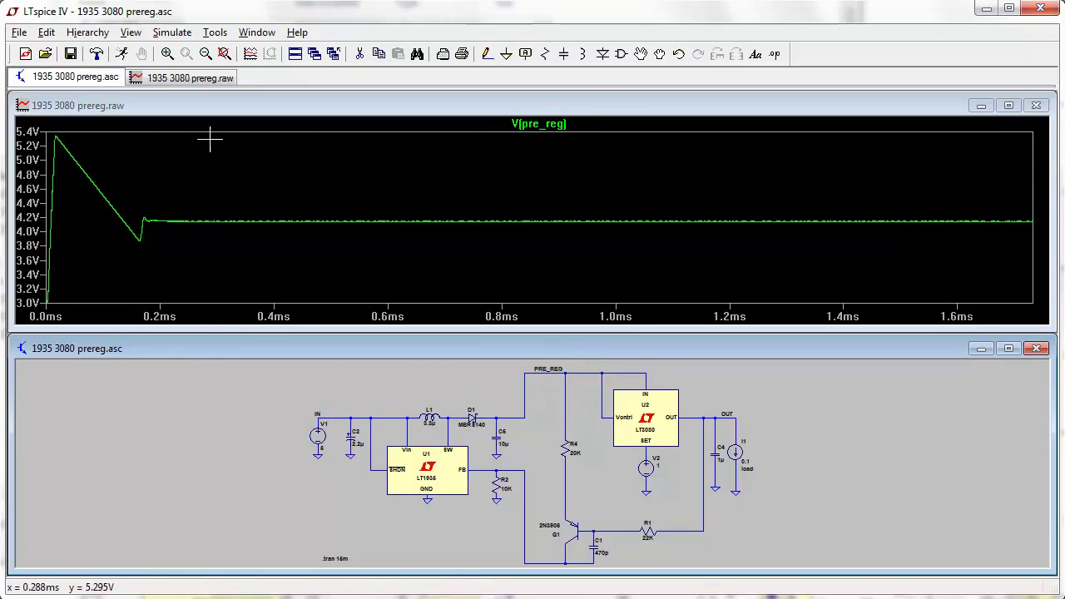
Step: Rerun with the 5 V input and add V(out) beside V(pre_reg) in the plot
{"action": "left_click", "coordinate": [122, 54]}
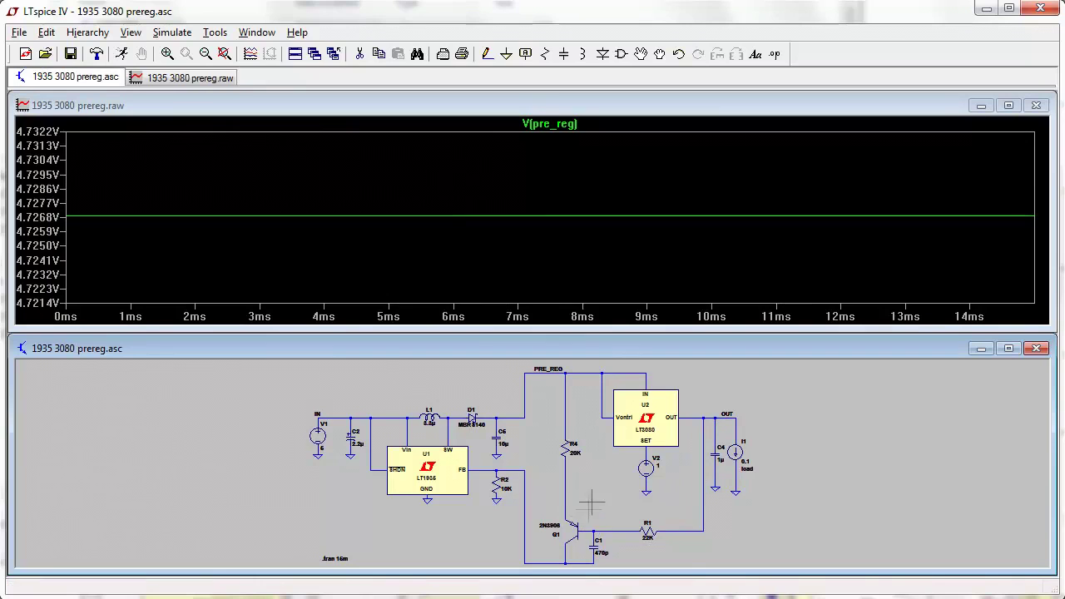
{"action": "left_click", "coordinate": [695, 417]}
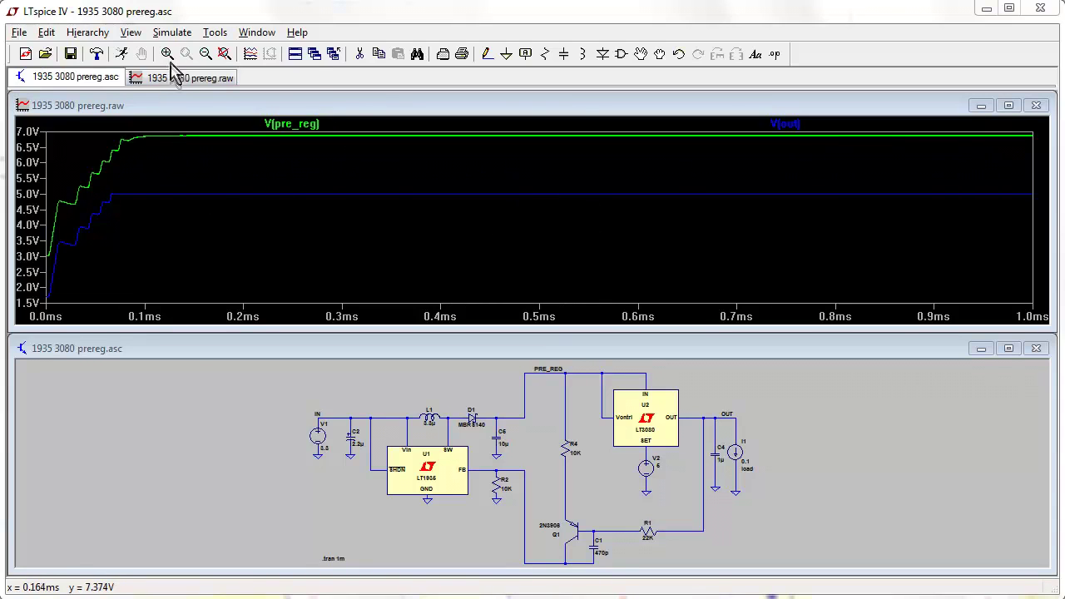
{"action": "left_click", "coordinate": [171, 32]}
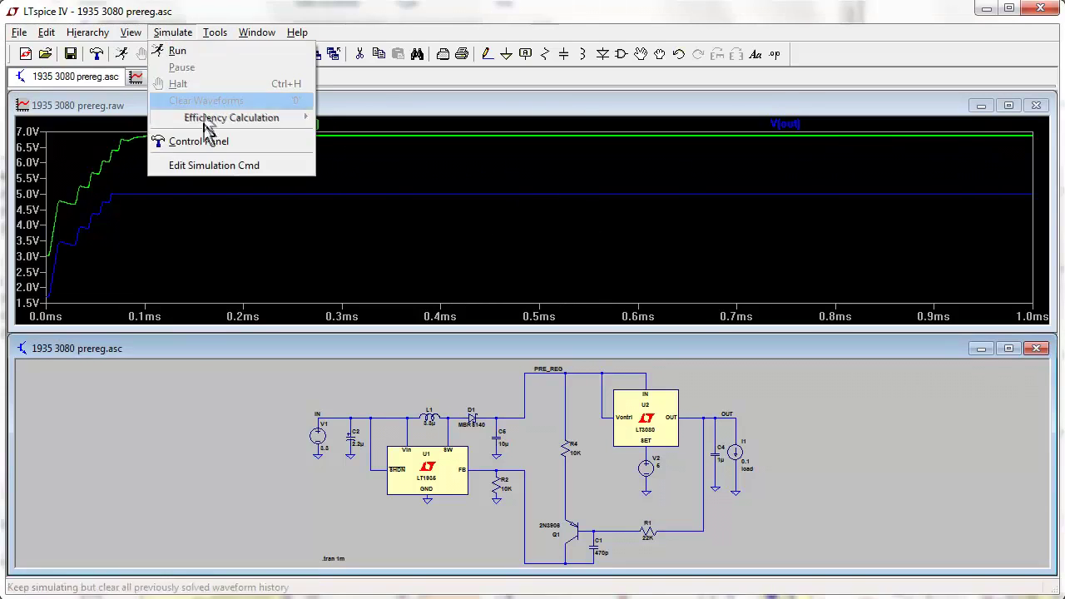
Step: Change the transient stop time to 0.5ms and rerun the simulation
{"action": "left_click", "coordinate": [209, 168]}
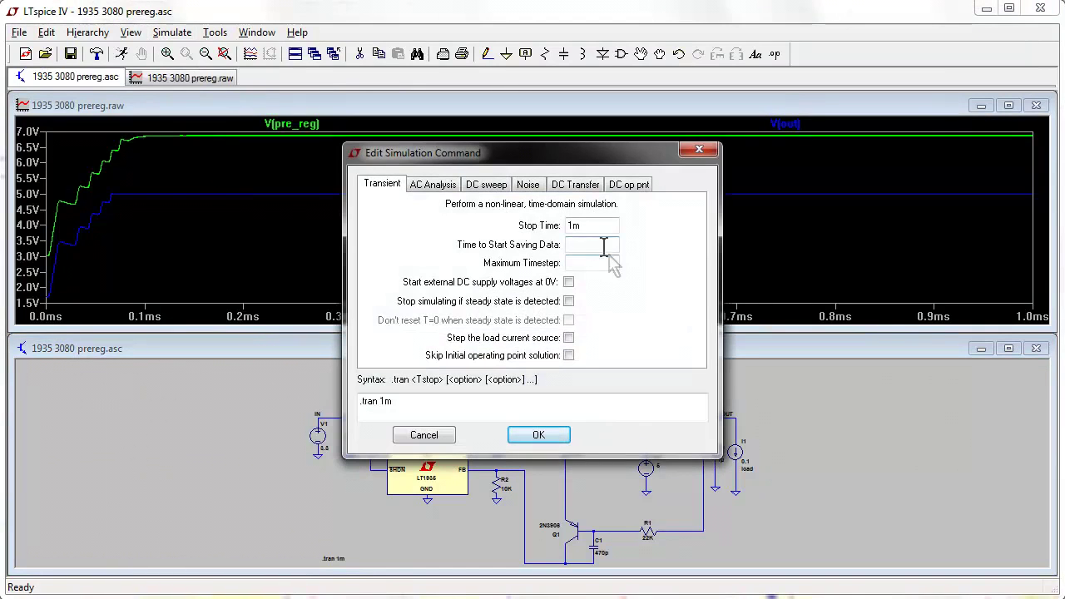
{"action": "double_click", "coordinate": [573, 225]}
{"action": "type", "text": "0"}
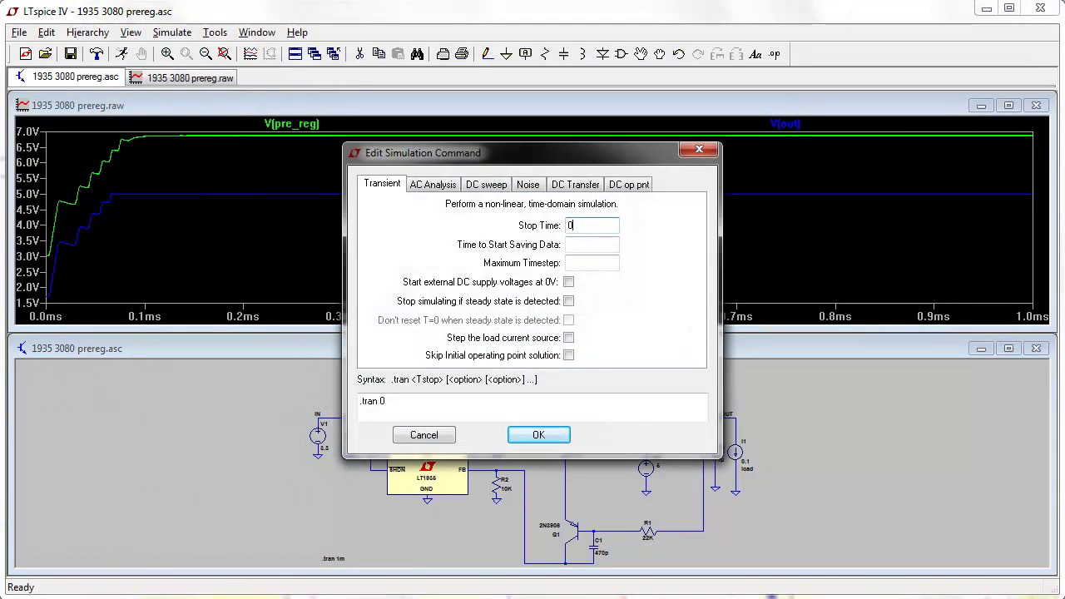
{"action": "type", "text": ".5ms"}
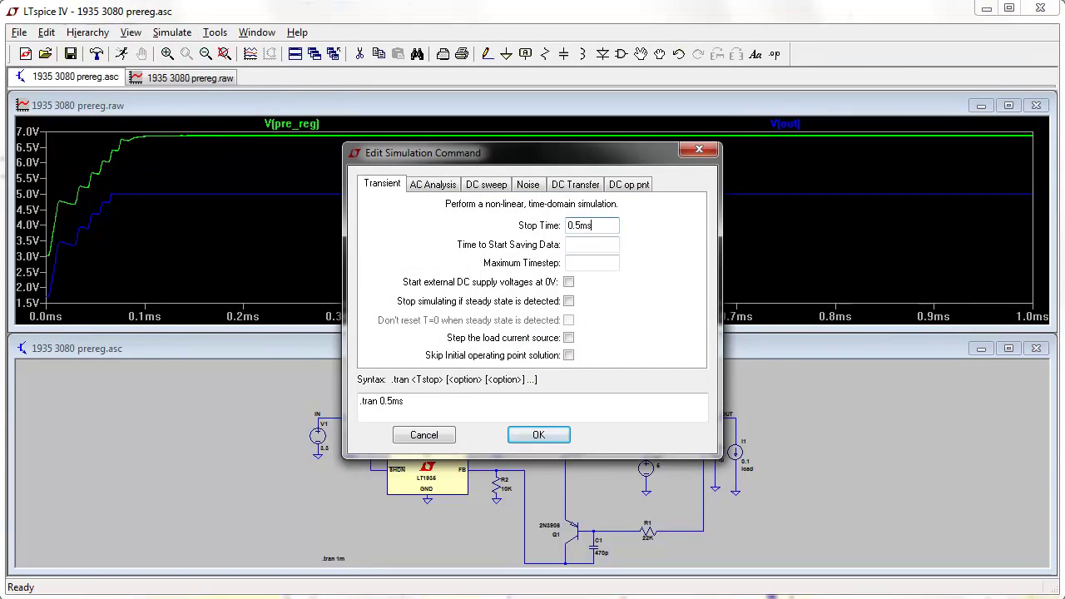
{"action": "key", "text": "Return"}
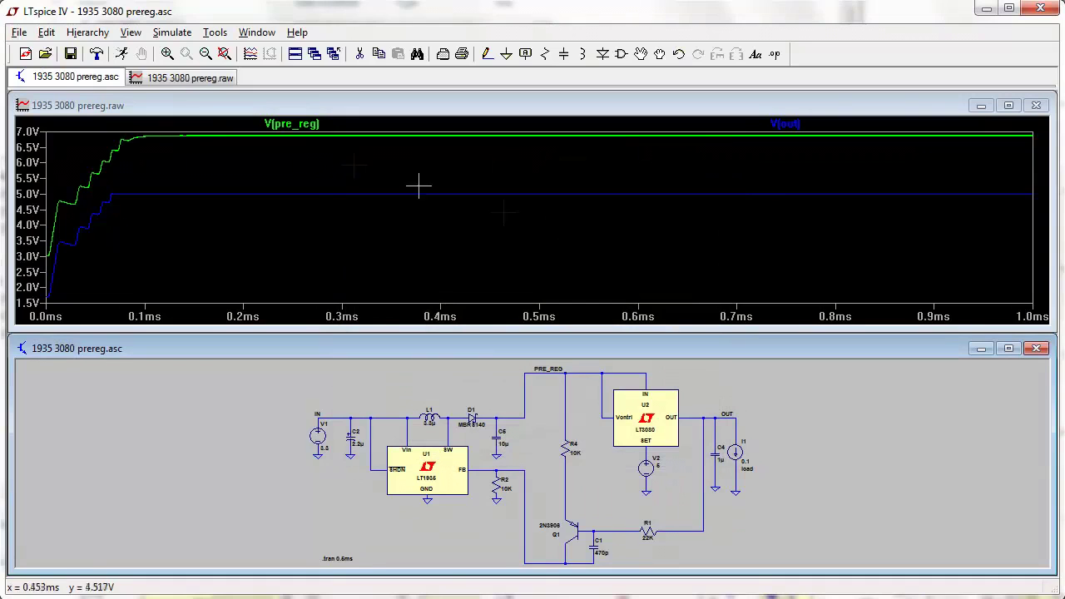
{"action": "left_click", "coordinate": [121, 53]}
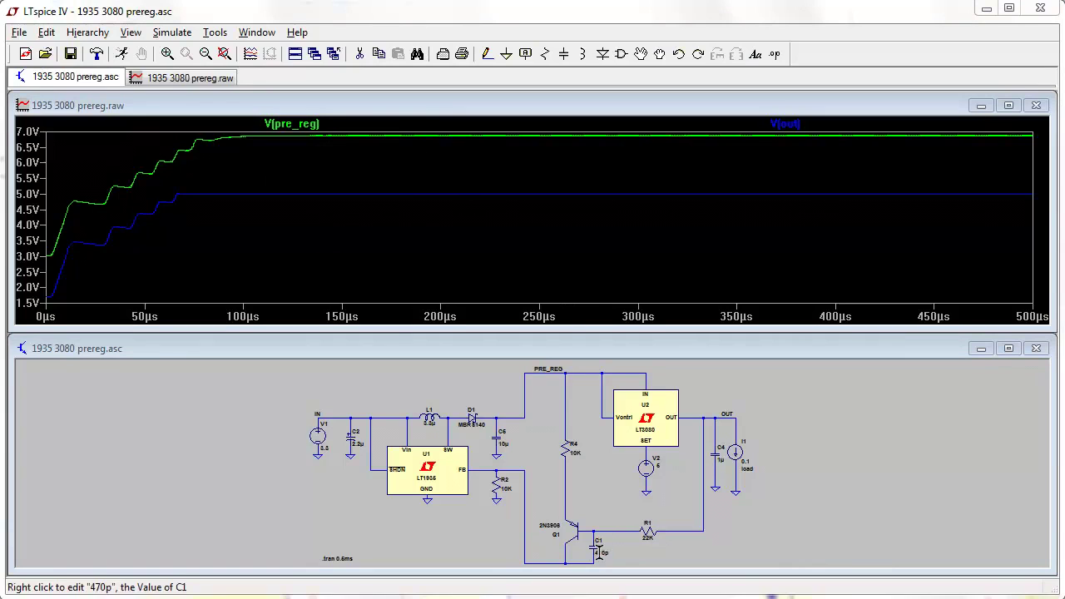
Step: Rerun the 0.5ms transient simulation in the LTspice window
{"action": "left_click", "coordinate": [600, 546]}
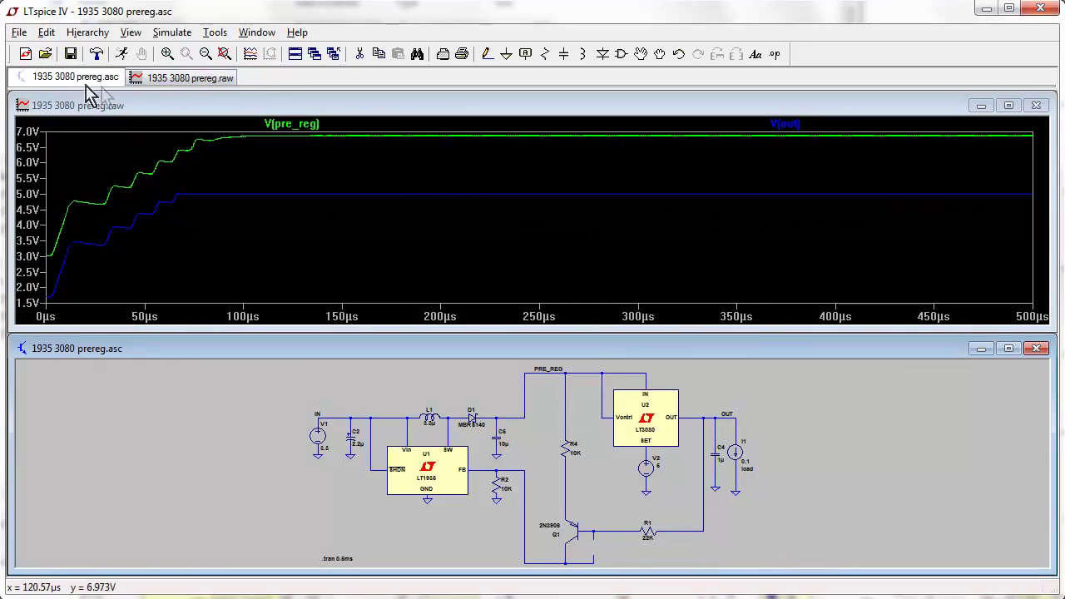
{"action": "left_click", "coordinate": [122, 54]}
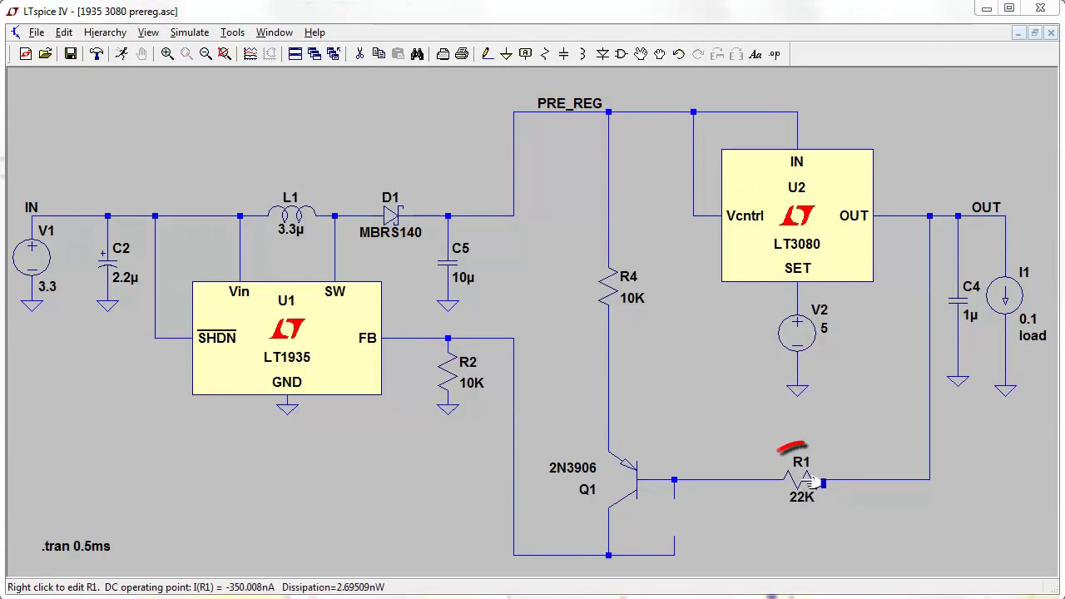
Step: Set R1's resistance to the parameter {RP}
{"action": "right_click", "coordinate": [803, 487]}
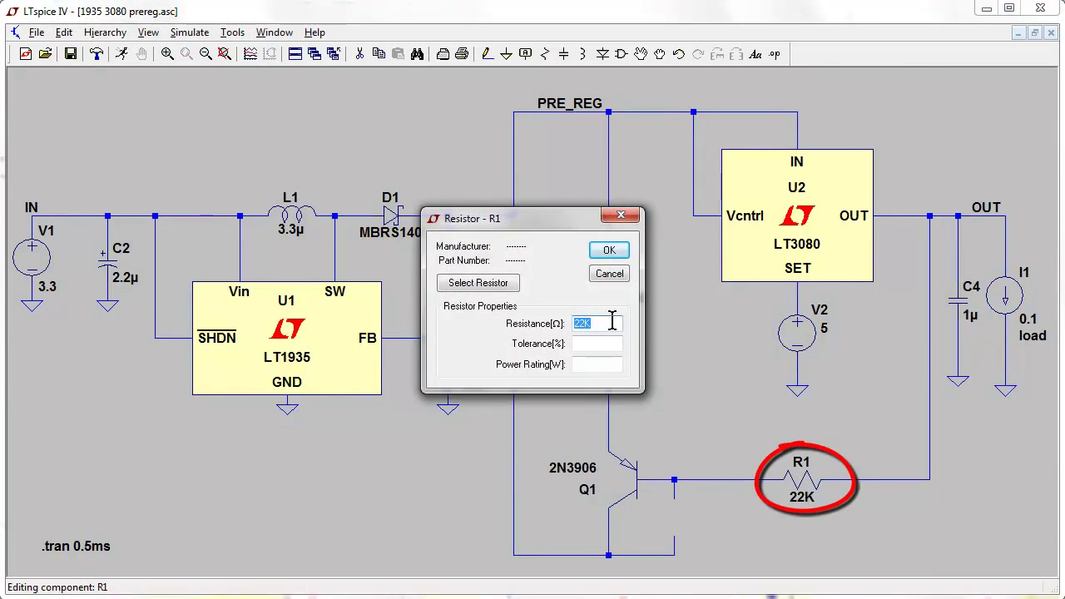
{"action": "key", "text": "BackSpace"}
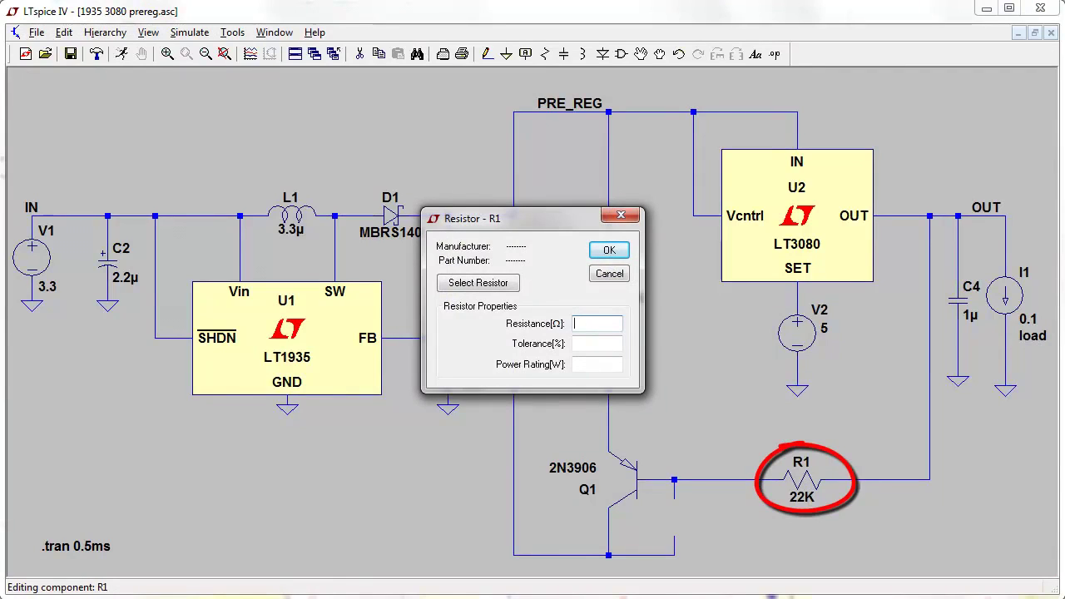
{"action": "type", "text": "{RP"}
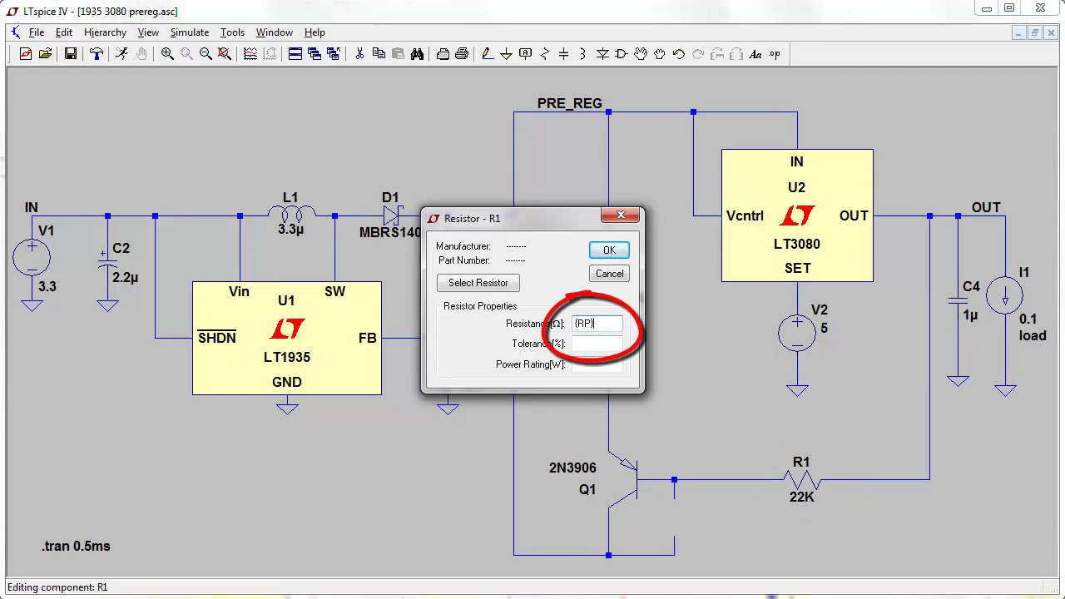
{"action": "left_click", "coordinate": [609, 250]}
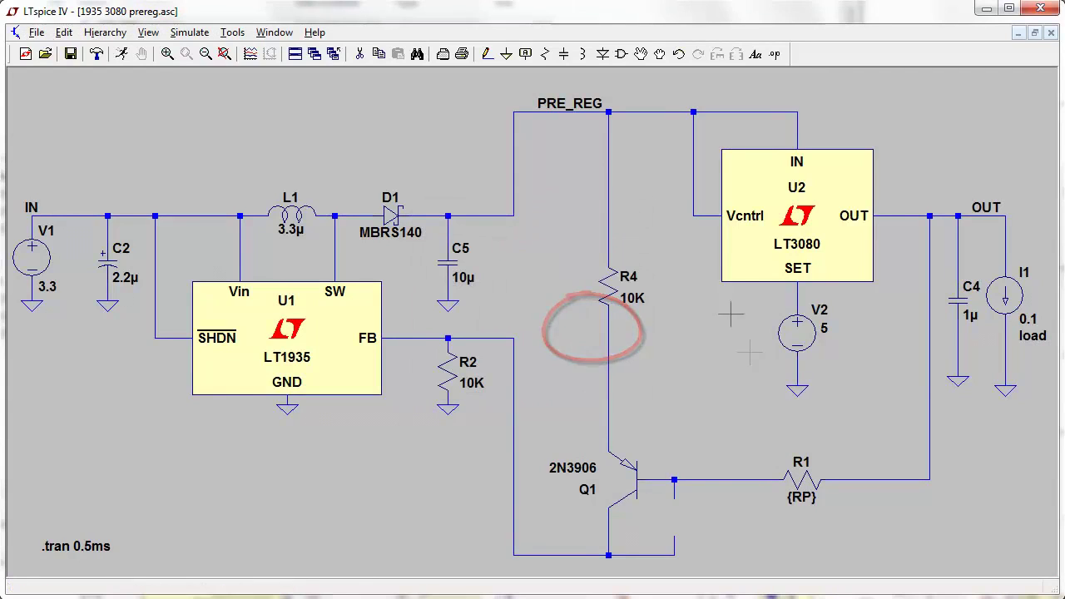
{"action": "left_click", "coordinate": [775, 57]}
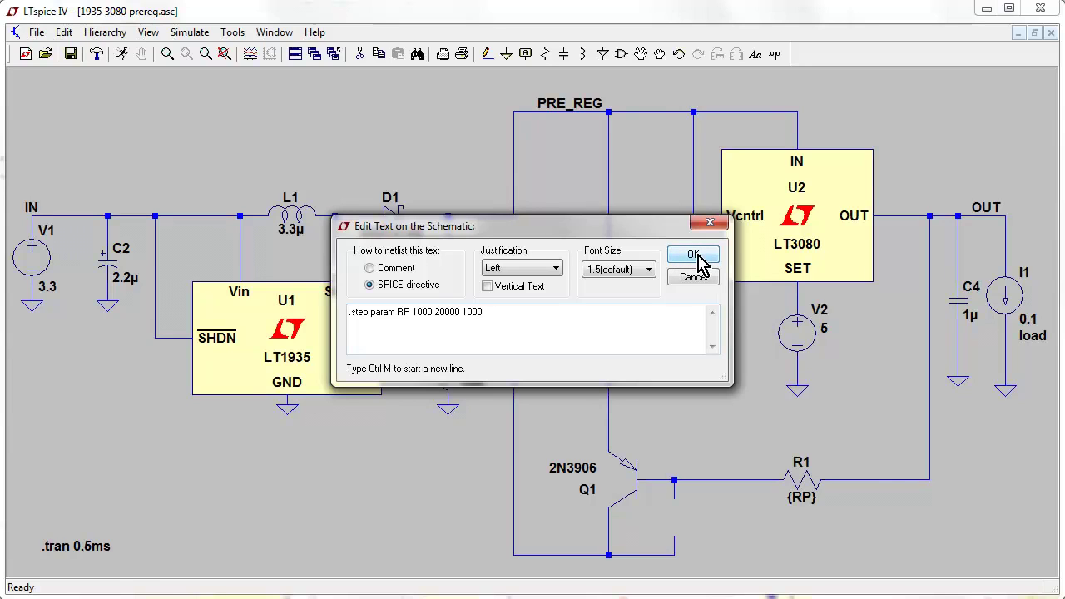
{"action": "left_click", "coordinate": [699, 260]}
{"action": "left_click", "coordinate": [45, 527]}
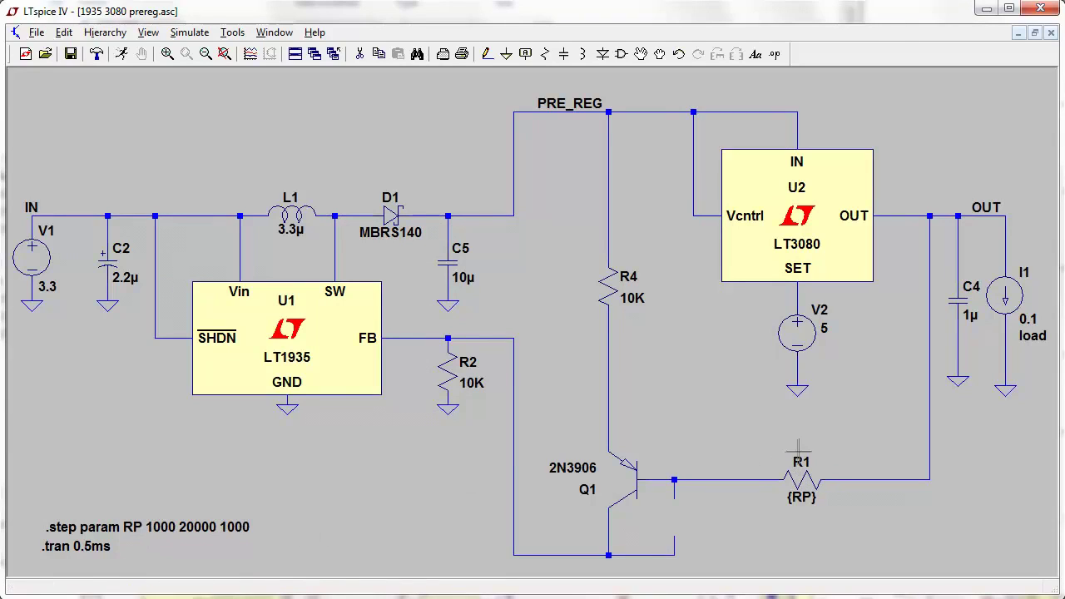
Step: Run the RP-stepped simulation and plot V(pre_reg) for every step
{"action": "left_click", "coordinate": [123, 55]}
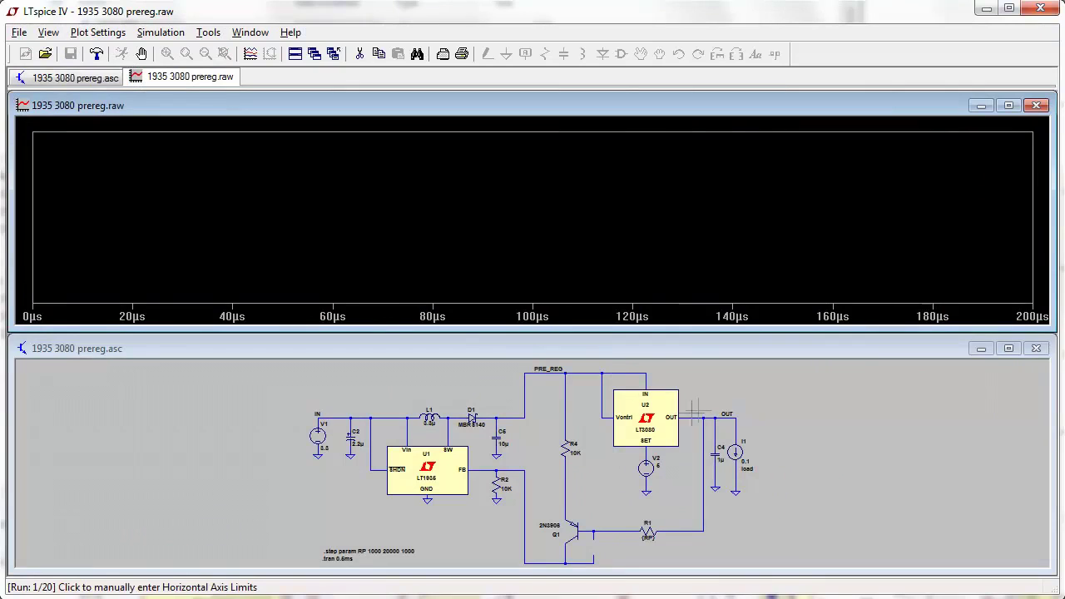
{"action": "left_click", "coordinate": [595, 372]}
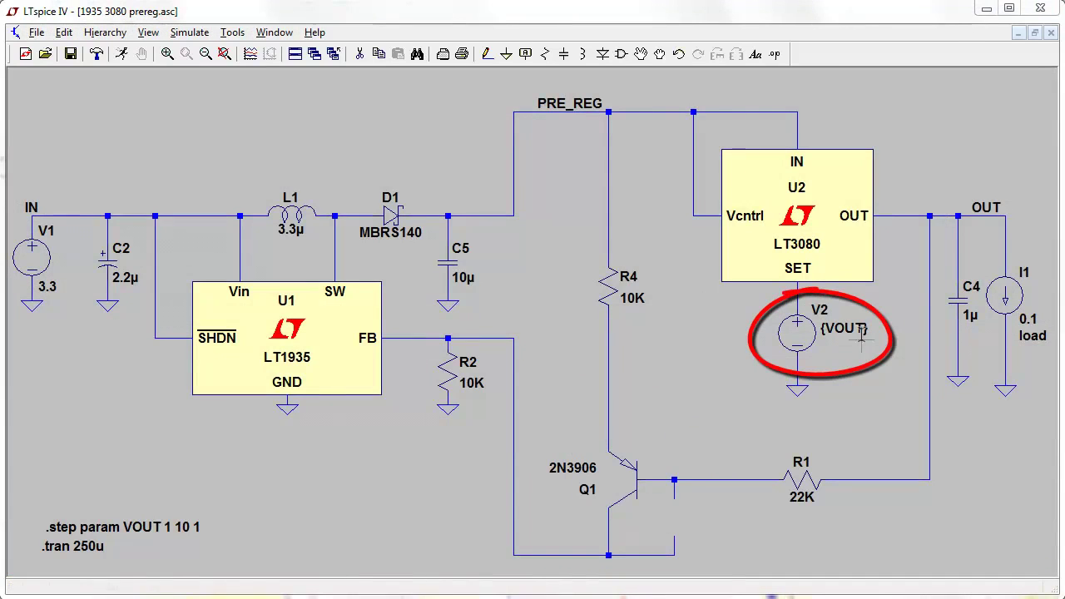
Step: Confirm V2's DC value is {VOUT} and leave the .step param VOUT 1 10 1 directive unchanged
{"action": "right_click", "coordinate": [797, 333]}
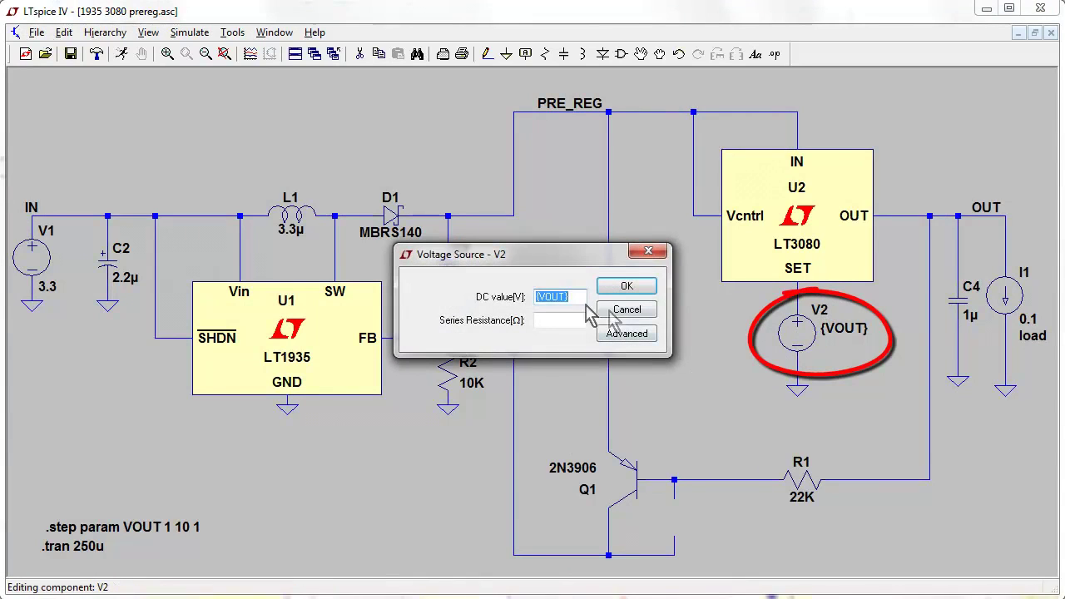
{"action": "left_click", "coordinate": [574, 297]}
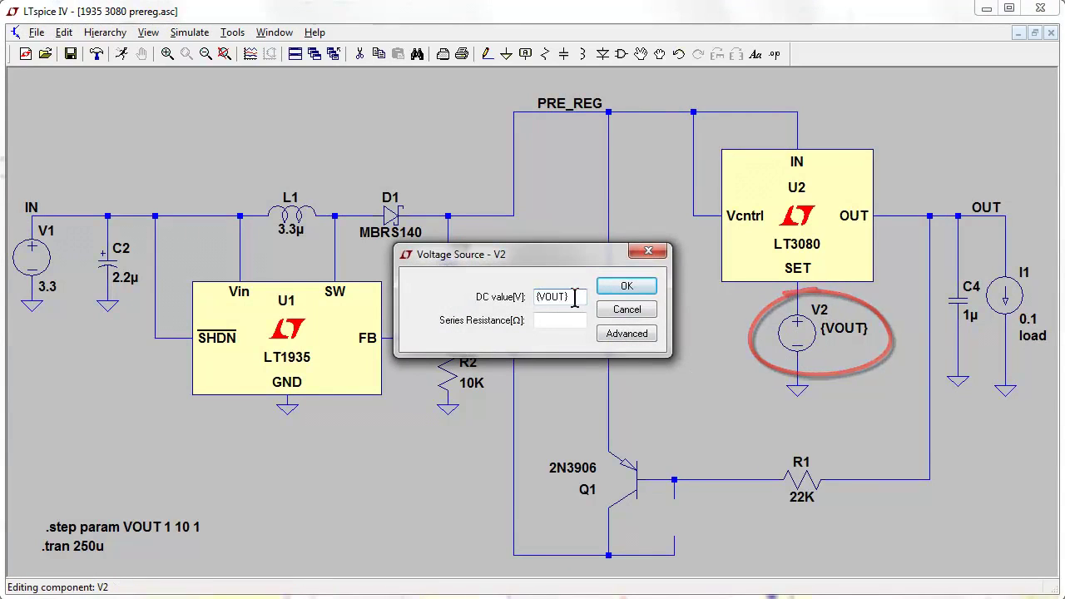
{"action": "left_click", "coordinate": [624, 309]}
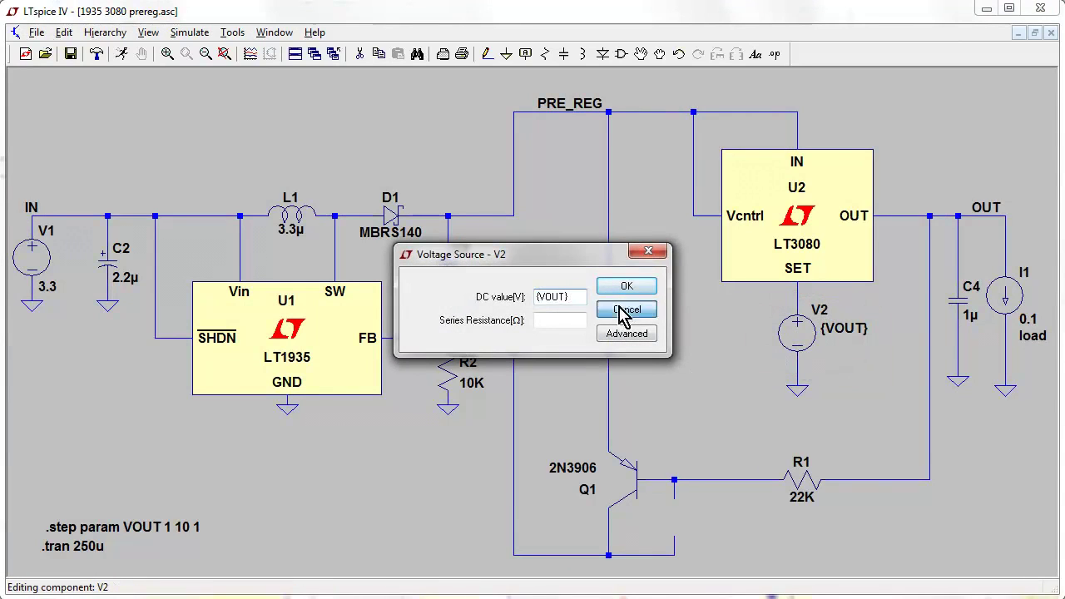
{"action": "right_click", "coordinate": [160, 531]}
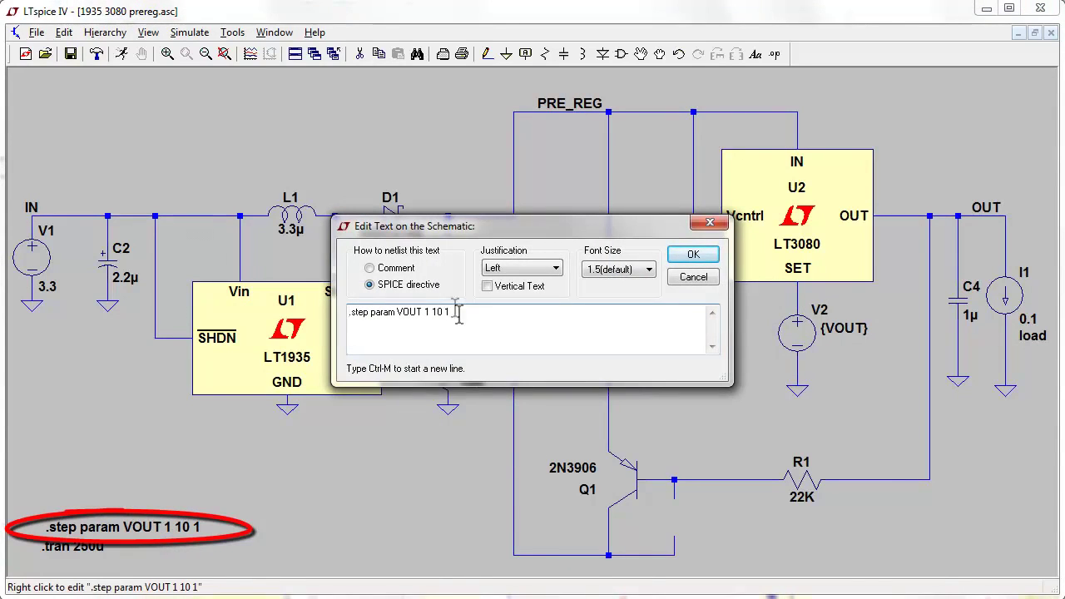
{"action": "left_click", "coordinate": [691, 254]}
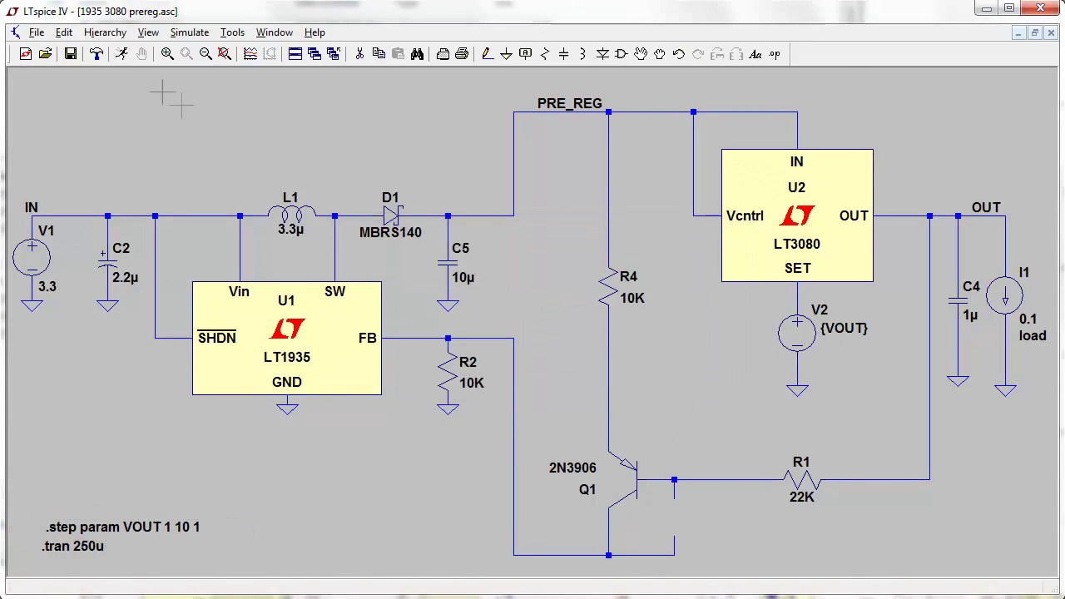
Step: Run the VOUT-stepped simulation, plot V(out) for every step, then show only the V(pre_reg) family
{"action": "left_click", "coordinate": [121, 53]}
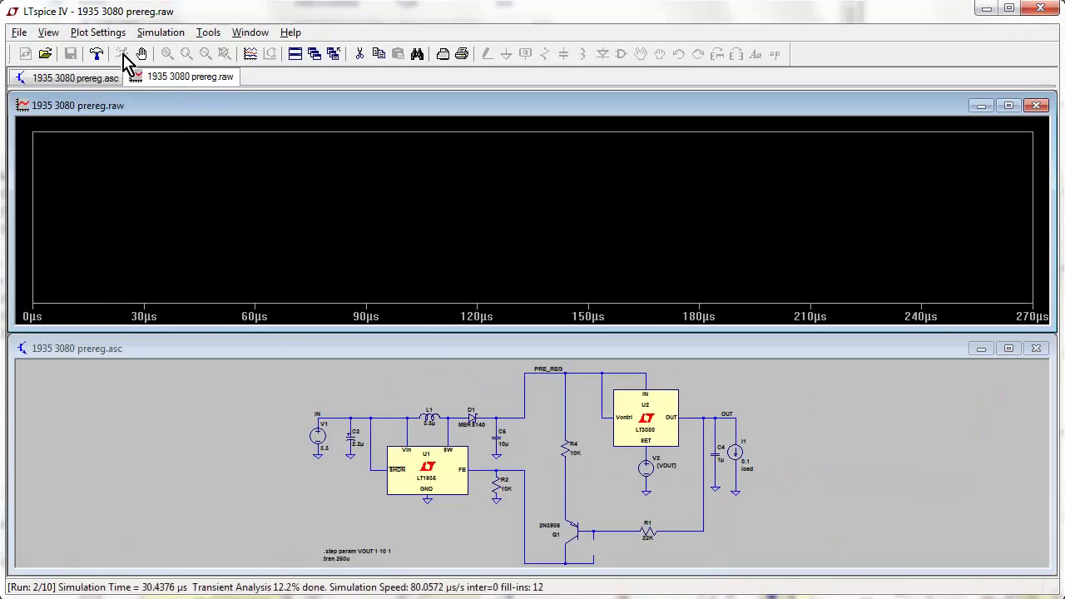
{"action": "left_click", "coordinate": [692, 417]}
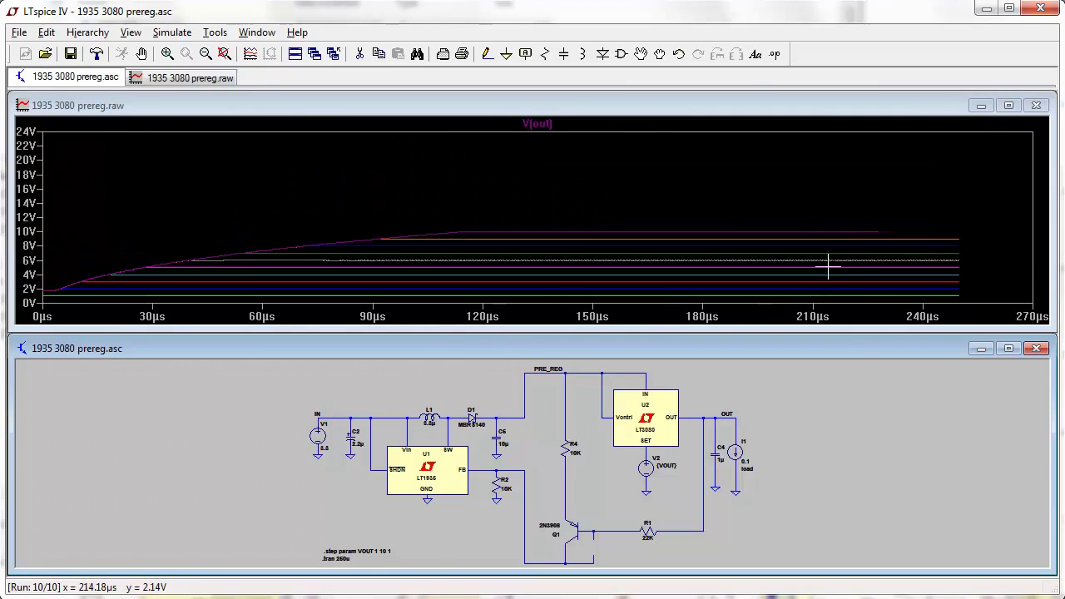
{"action": "left_click", "coordinate": [581, 371]}
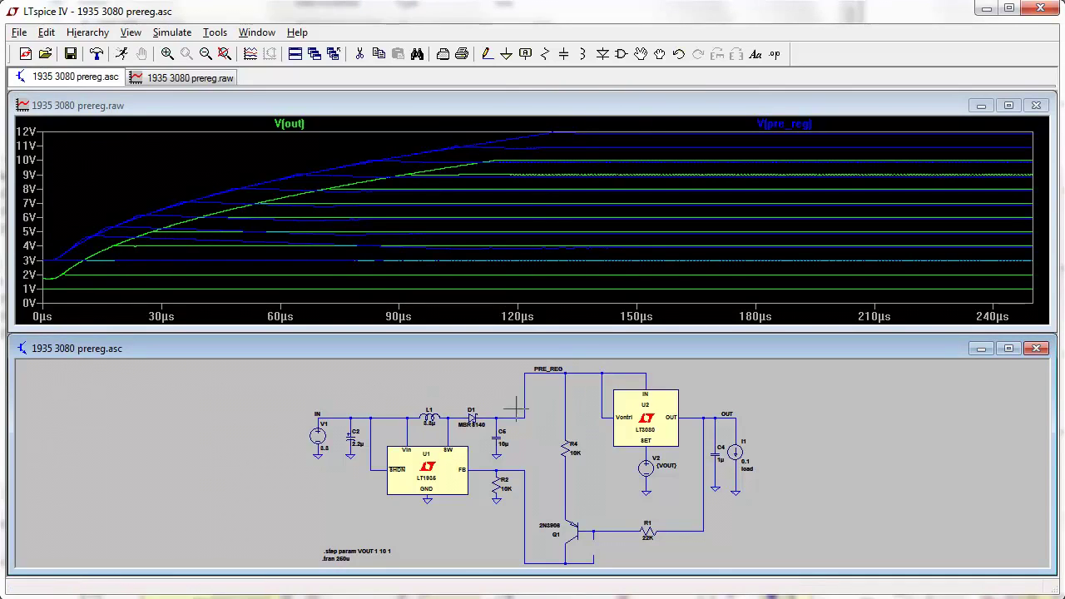
{"action": "left_click", "coordinate": [585, 373]}
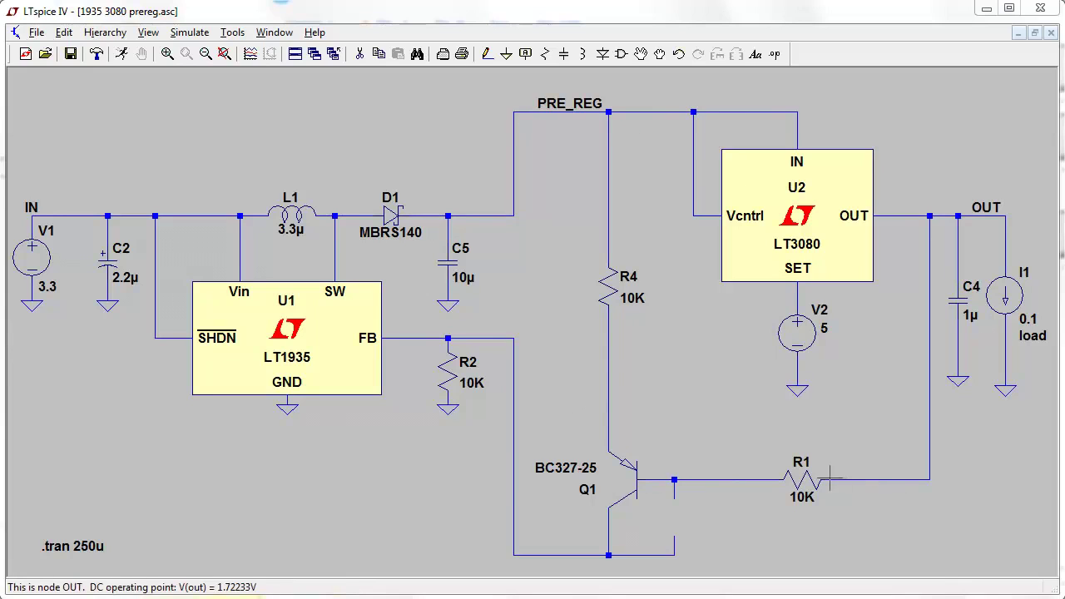
Step: Change R1's resistance to 0.01
{"action": "right_click", "coordinate": [801, 481]}
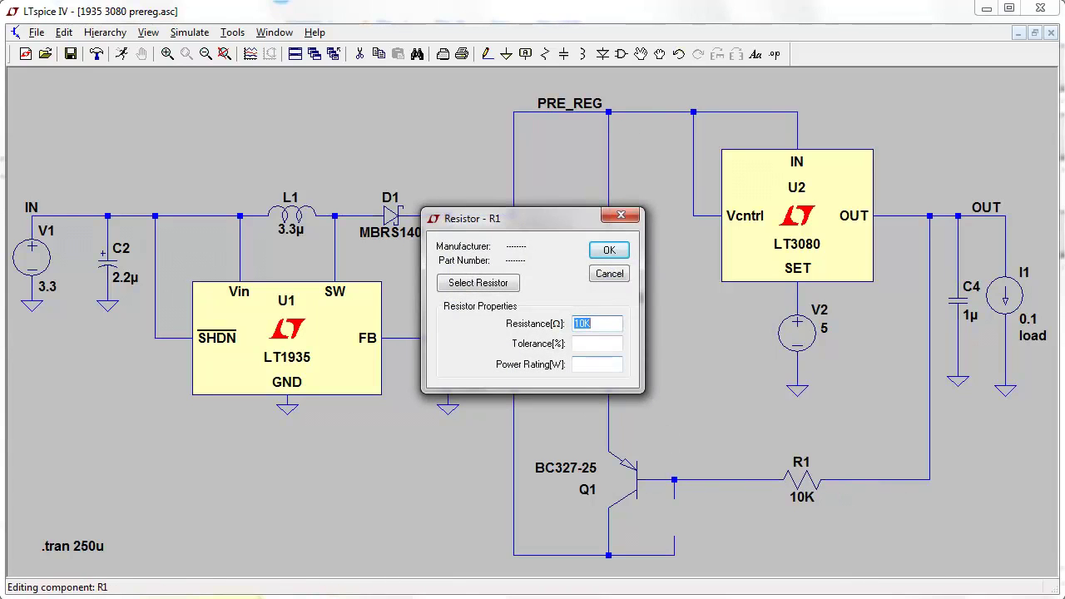
{"action": "type", "text": "0.01"}
{"action": "key", "text": "Return"}
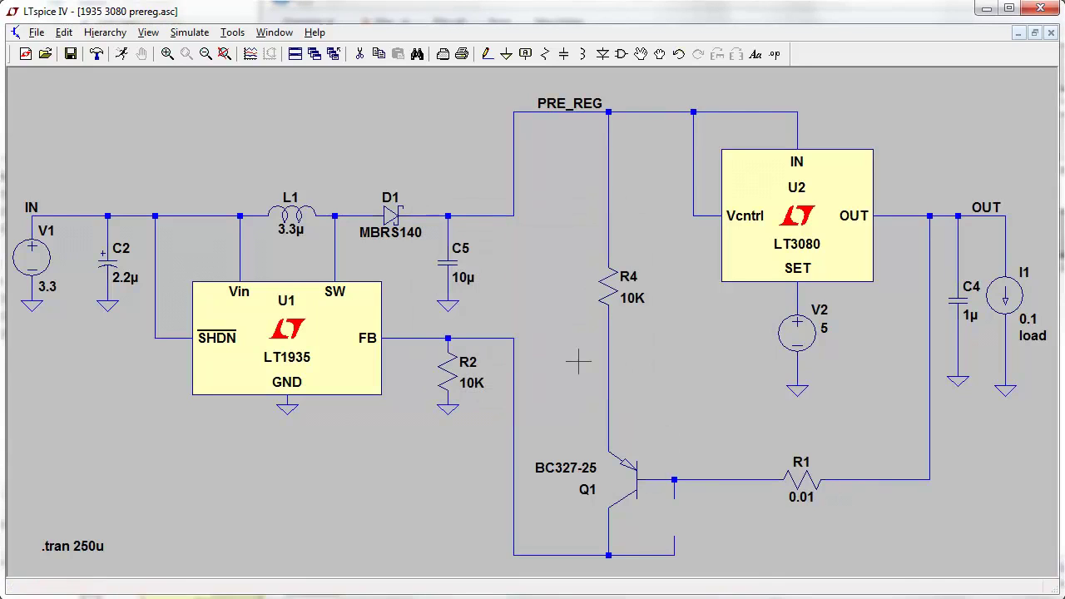
Step: Rerun the transient and plot V(out) together with V(pre_reg)
{"action": "left_click", "coordinate": [123, 55]}
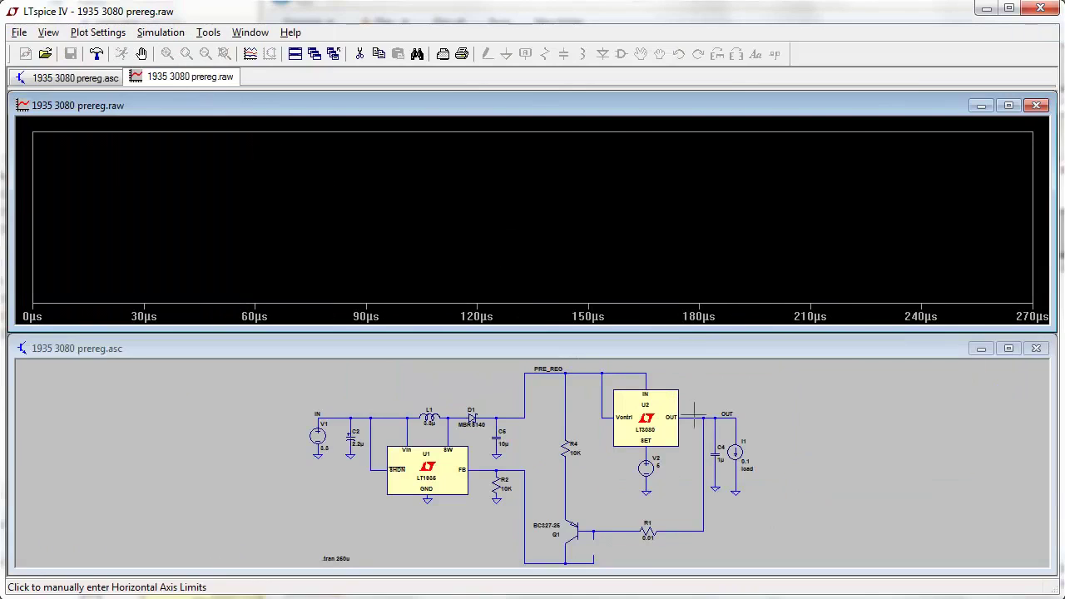
{"action": "left_click", "coordinate": [696, 418]}
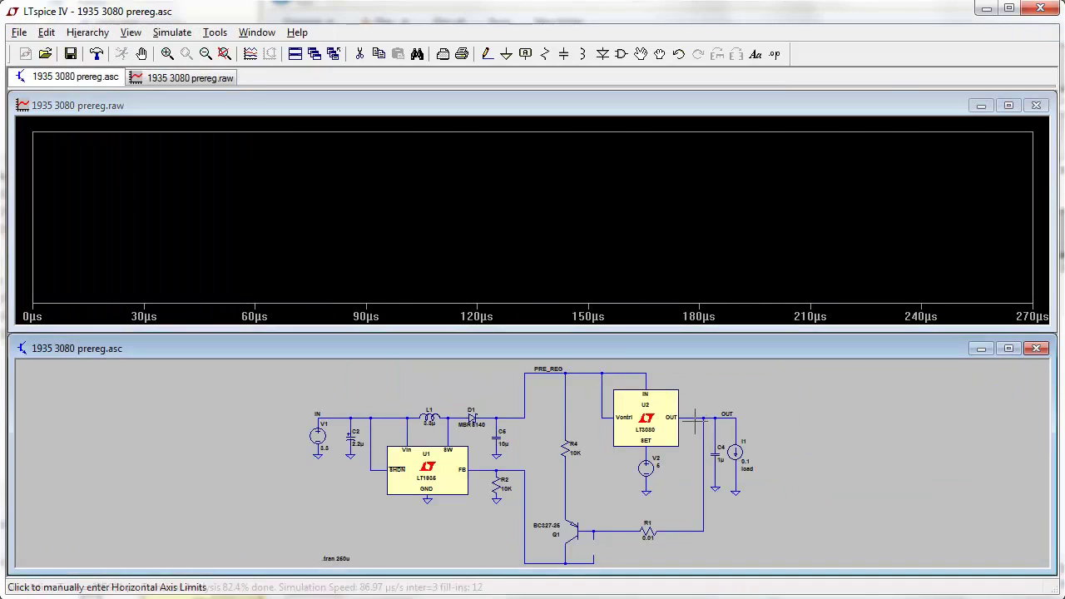
{"action": "left_click", "coordinate": [572, 372]}
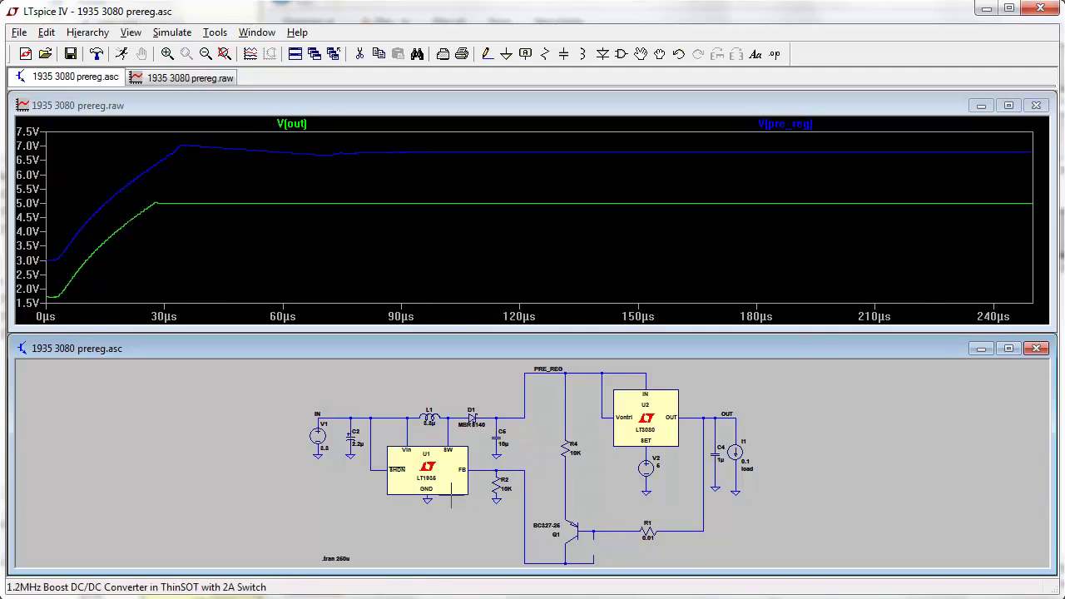
Step: Plot only the FB node voltage V(n003) and zoom into its ripple near 1.26 V
{"action": "left_click", "coordinate": [511, 466]}
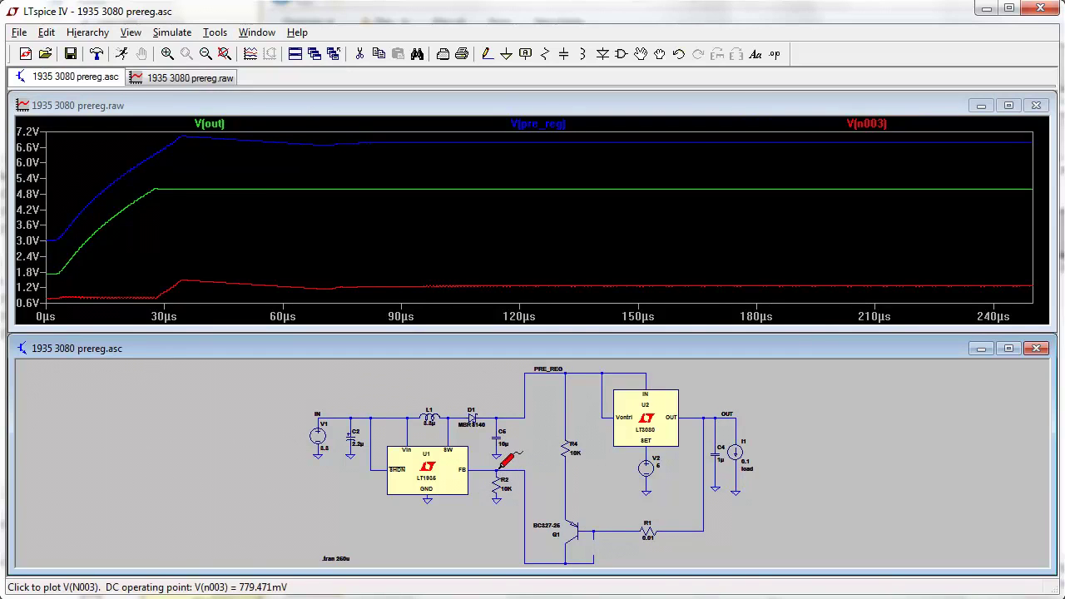
{"action": "left_click", "coordinate": [509, 466]}
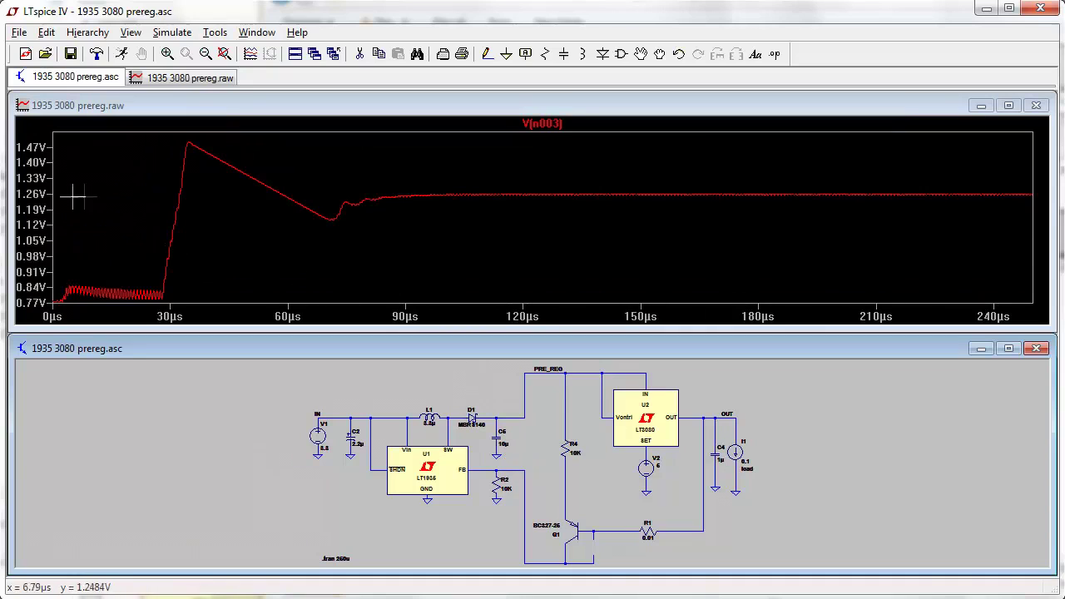
{"action": "left_click_drag", "start_coordinate": [557, 182], "coordinate": [663, 207]}
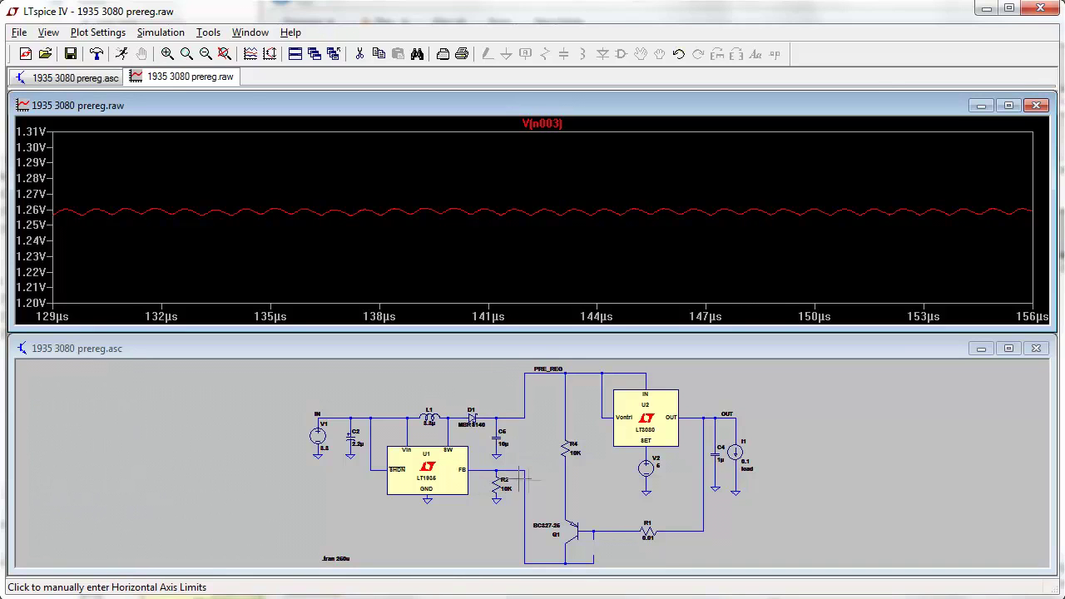
Step: Close the waveform plot, maximize the schematic and rerun the simulation
{"action": "left_click", "coordinate": [1036, 105]}
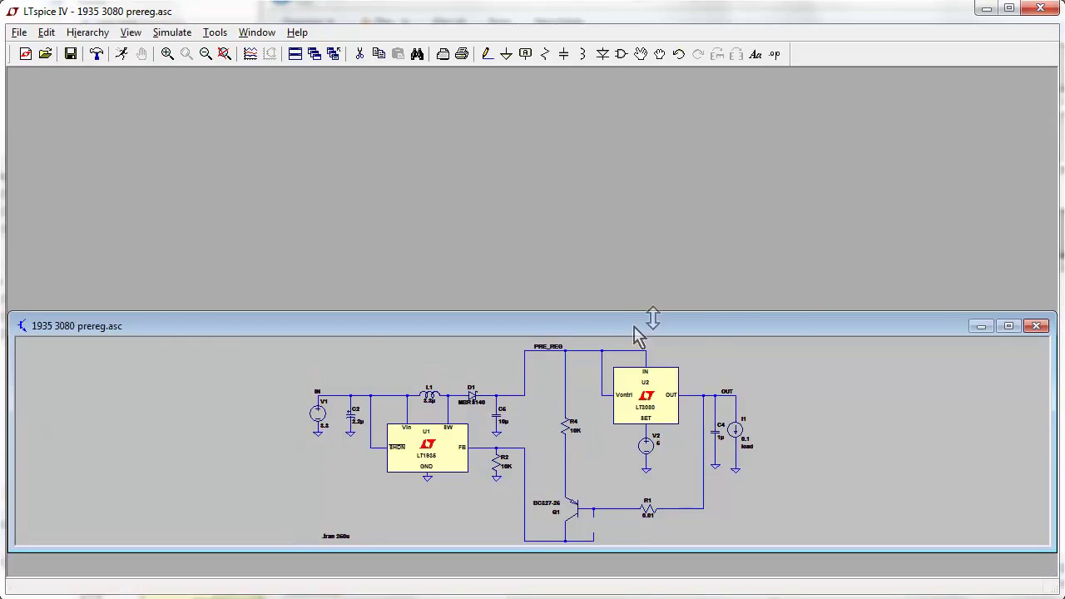
{"action": "double_click", "coordinate": [711, 331]}
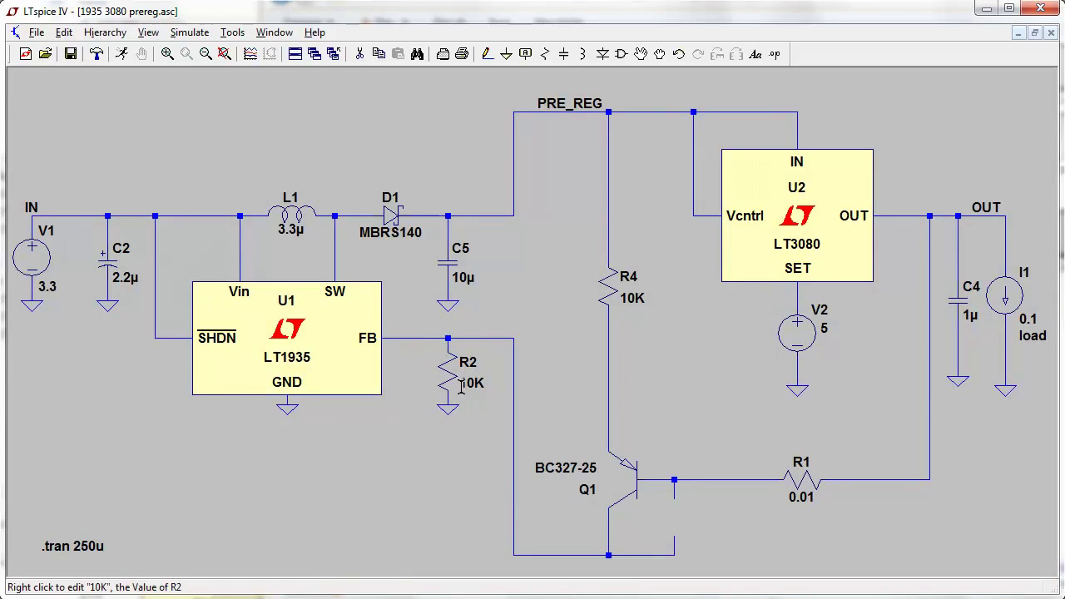
{"action": "left_click", "coordinate": [123, 54]}
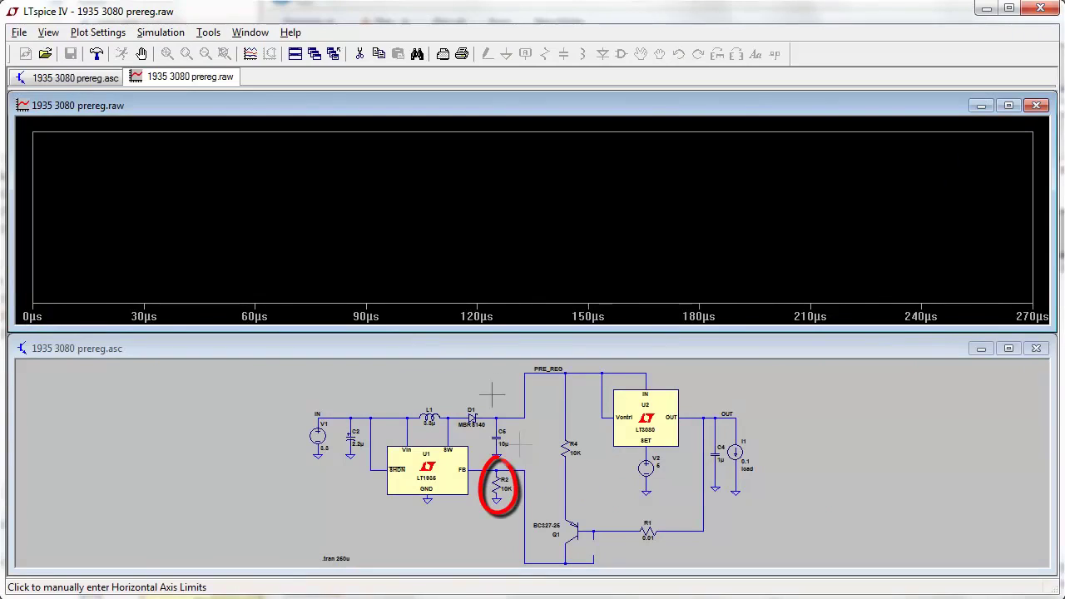
Step: Plot the currents I(R2) and I(R4) together for comparison
{"action": "left_click", "coordinate": [491, 382]}
{"action": "left_click", "coordinate": [500, 478]}
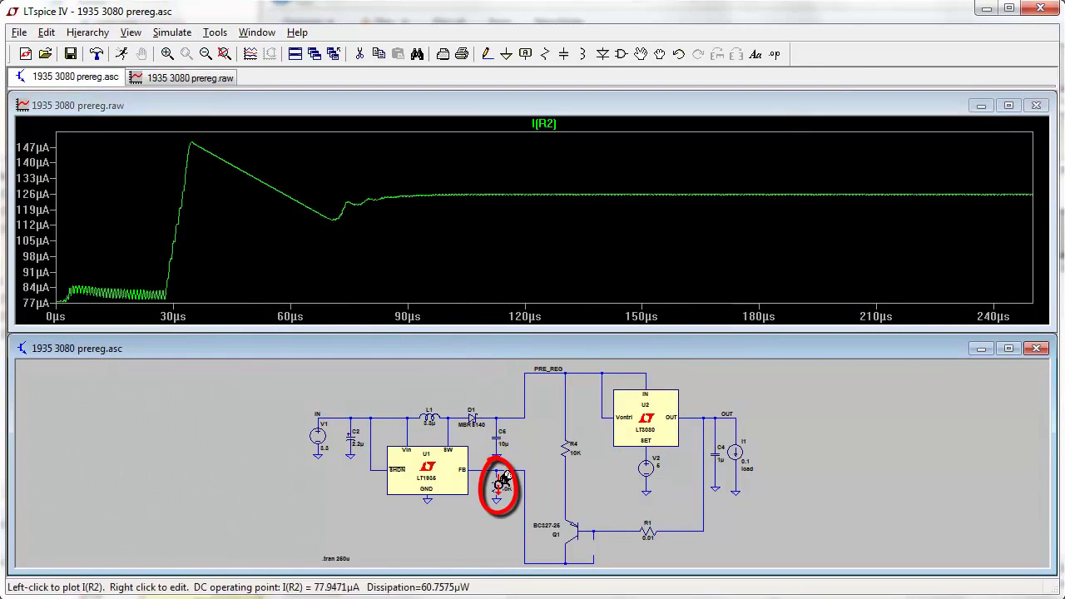
{"action": "left_click", "coordinate": [571, 446]}
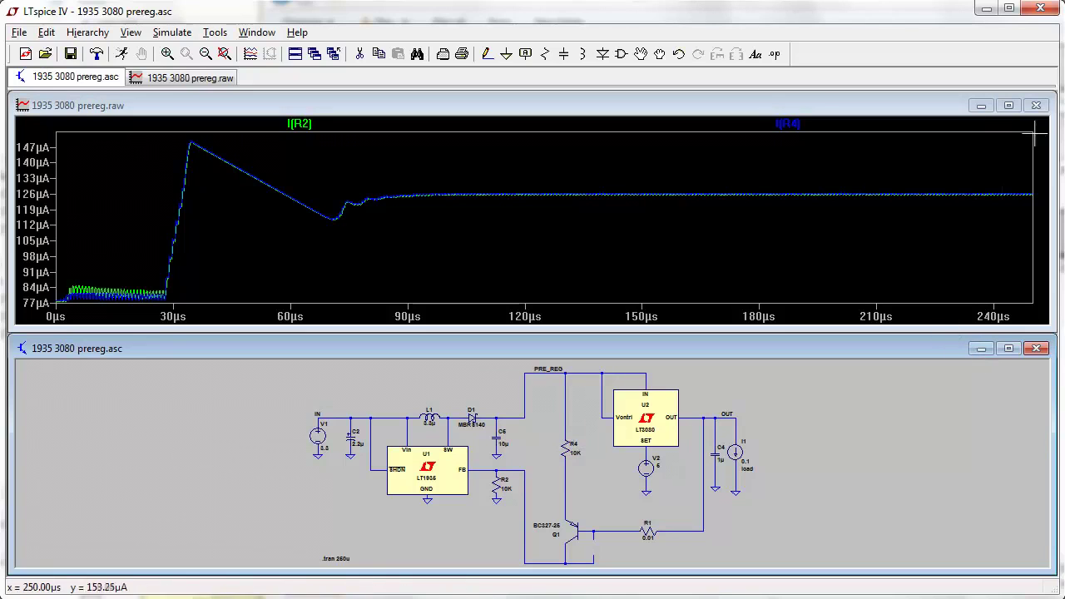
Step: Close the current plot, maximize the schematic and keep the .step temp 0 50 5 directive
{"action": "left_click", "coordinate": [1035, 106]}
{"action": "double_click", "coordinate": [872, 324]}
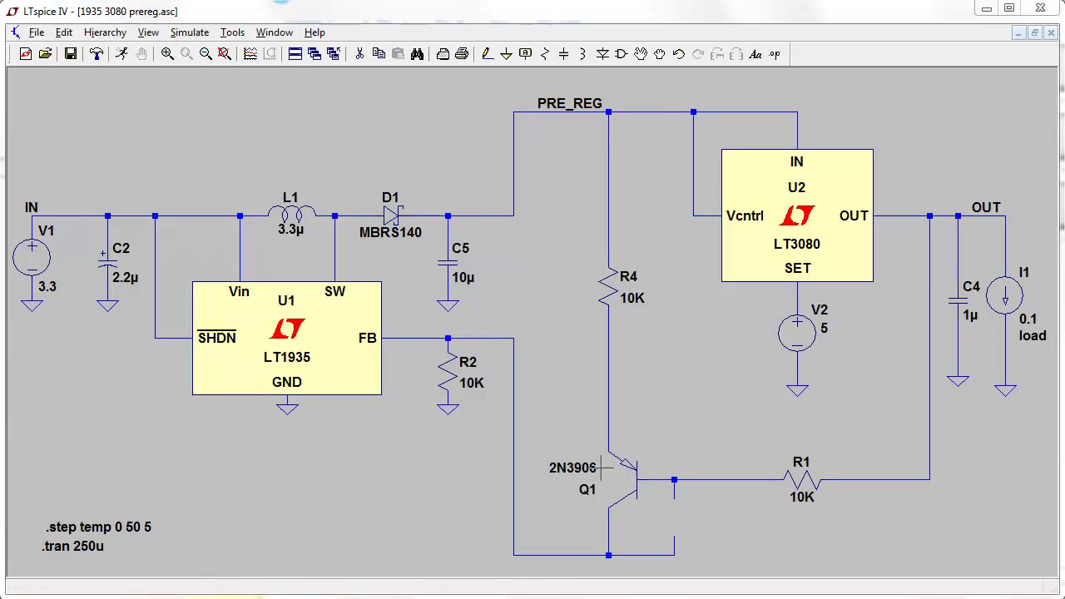
{"action": "right_click", "coordinate": [80, 526]}
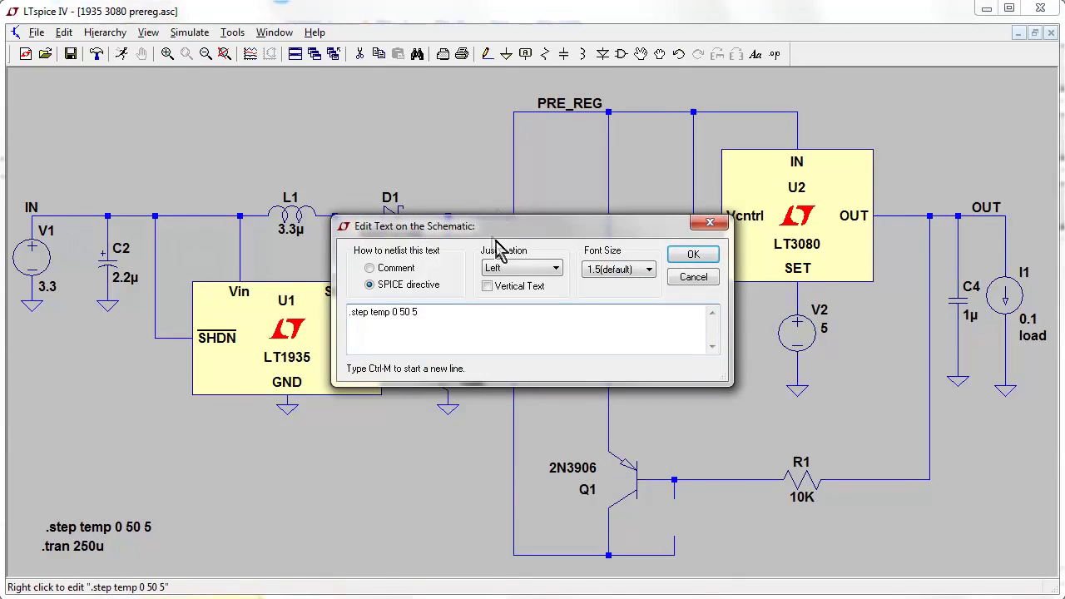
{"action": "left_click_drag", "start_coordinate": [491, 234], "coordinate": [509, 237]}
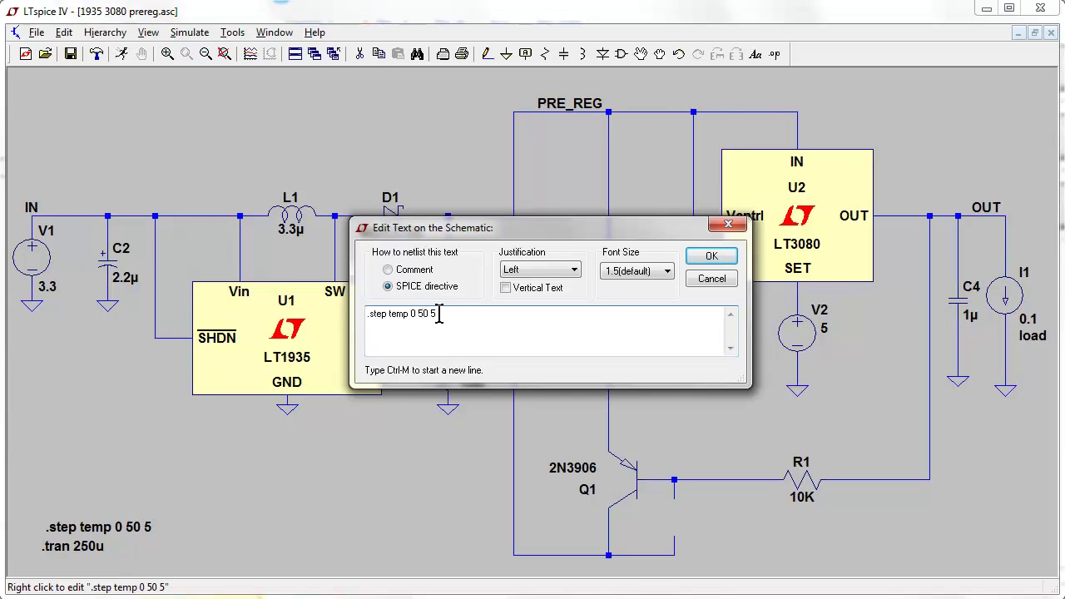
{"action": "left_click", "coordinate": [711, 255]}
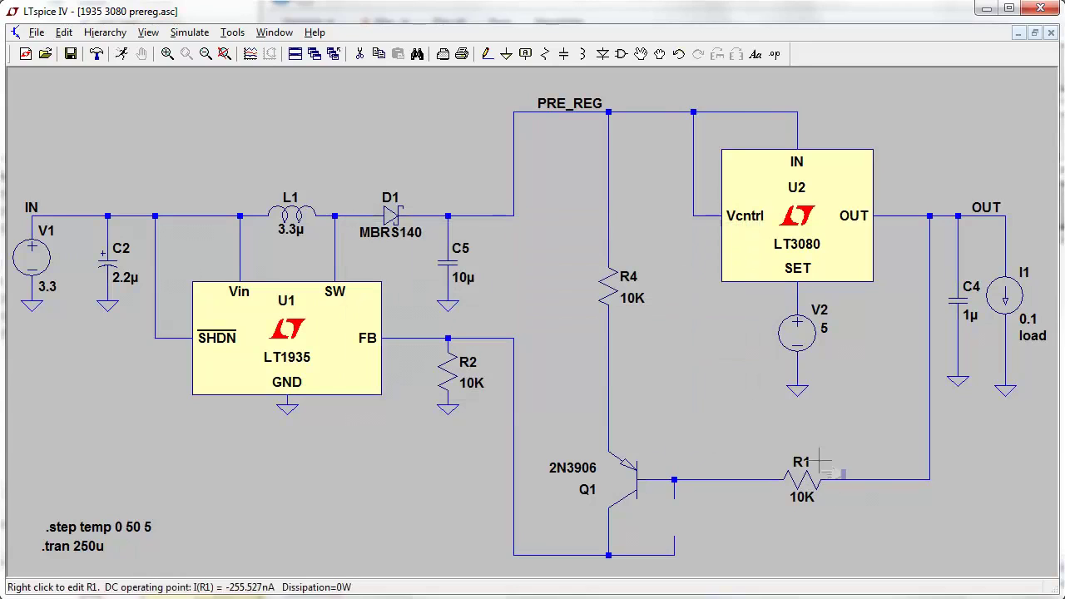
Step: Run the temperature sweep, plot V(pre_reg) per step and zoom in to separate traces near 6.9 V
{"action": "left_click", "coordinate": [123, 60]}
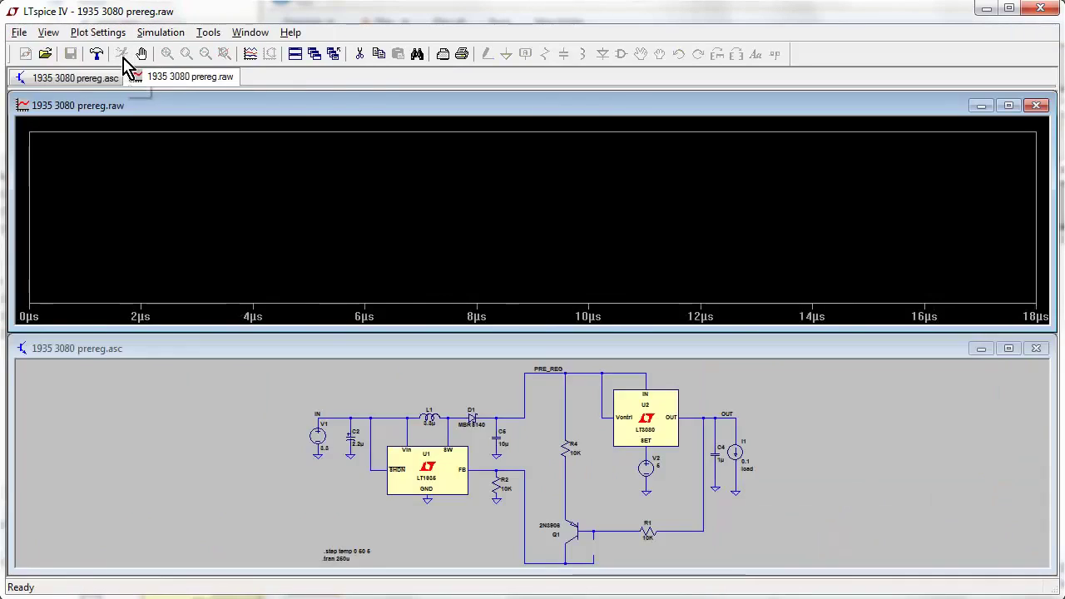
{"action": "left_click", "coordinate": [591, 374]}
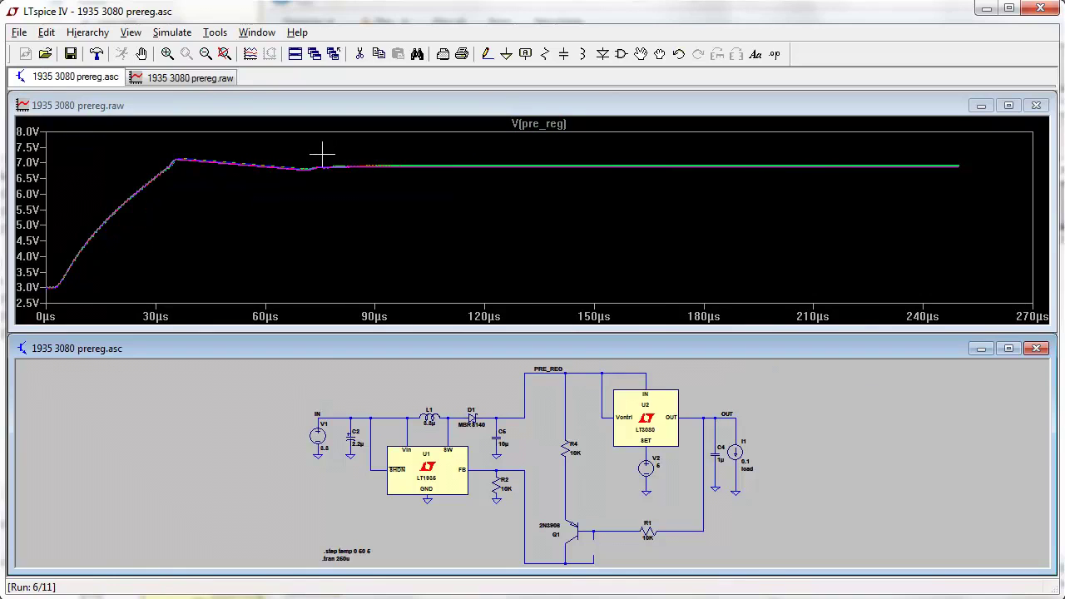
{"action": "left_click", "coordinate": [321, 157]}
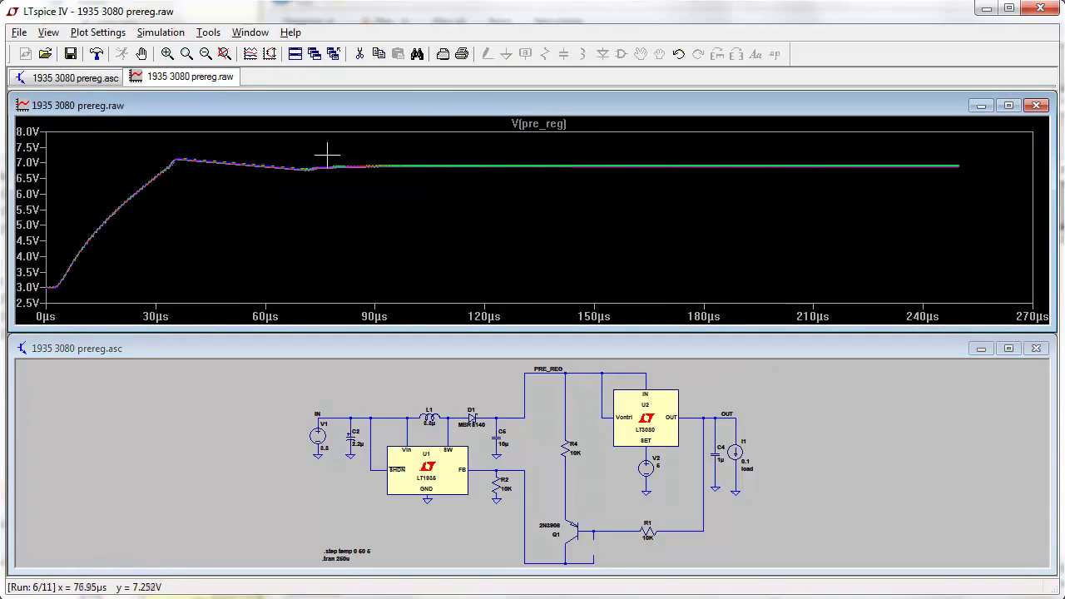
{"action": "left_click_drag", "start_coordinate": [324, 157], "coordinate": [499, 179]}
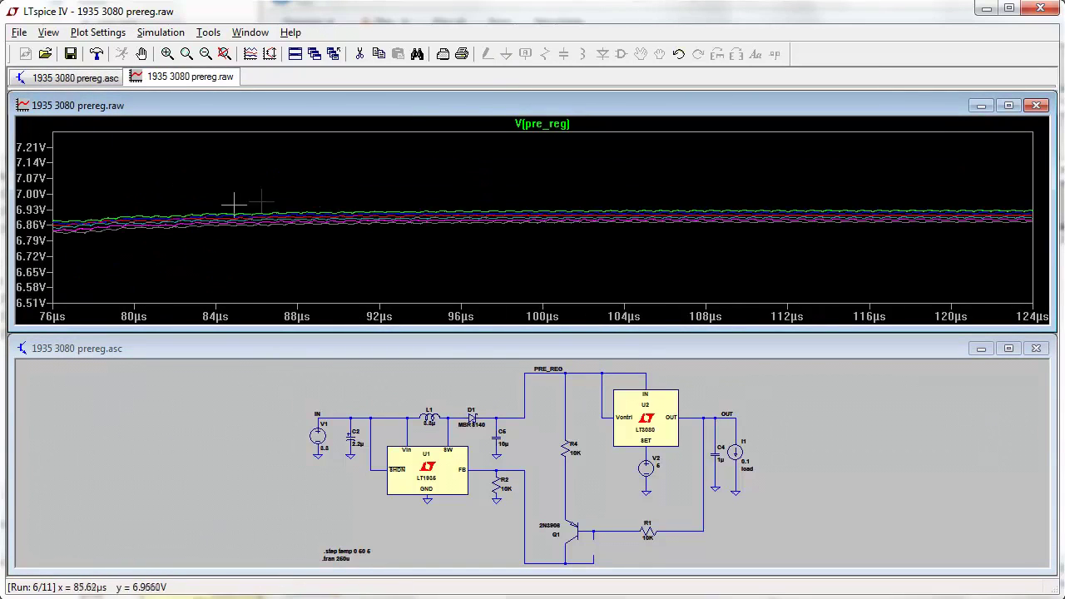
{"action": "left_click_drag", "start_coordinate": [416, 143], "coordinate": [375, 171]}
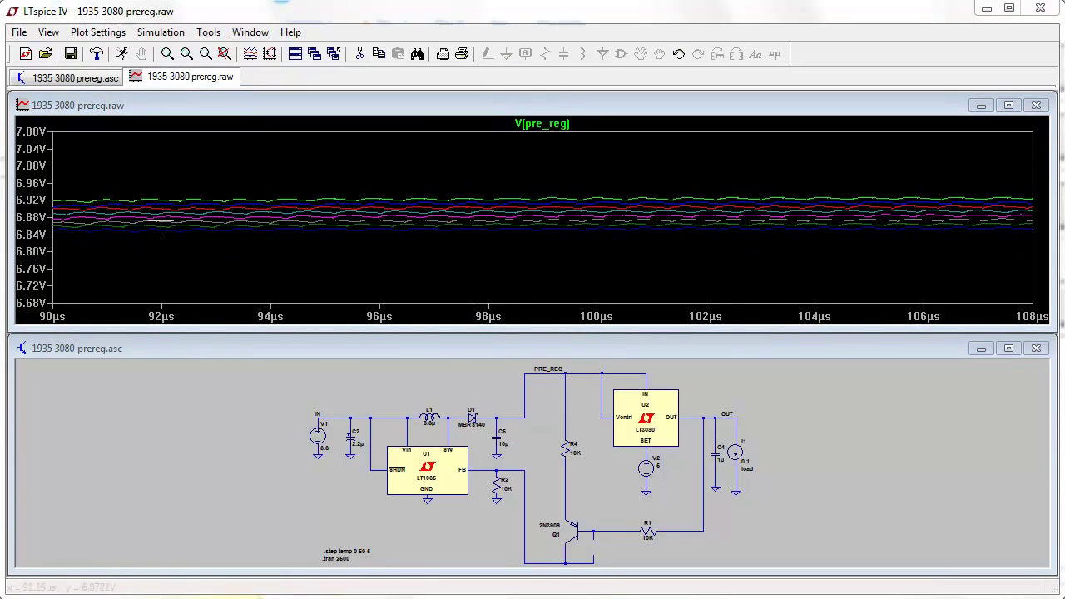